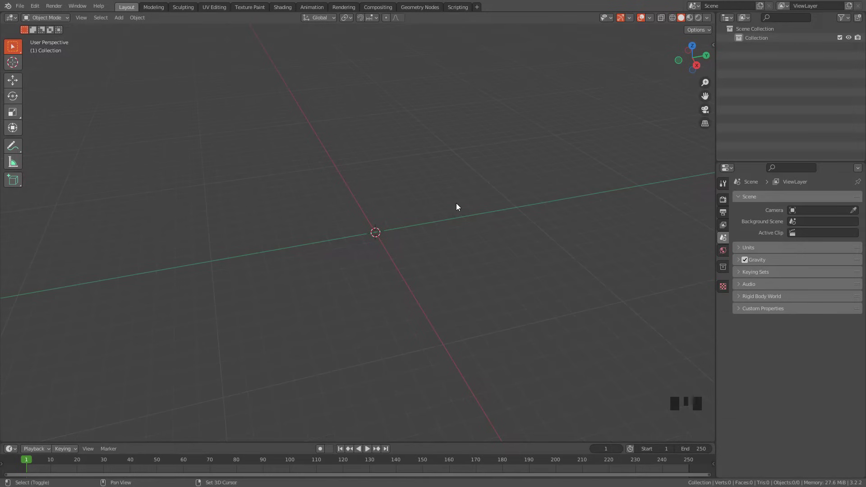
Add a plane and rotate it 90° about the X axis so it stands upright
{"action": "key", "text": "shift+a"}
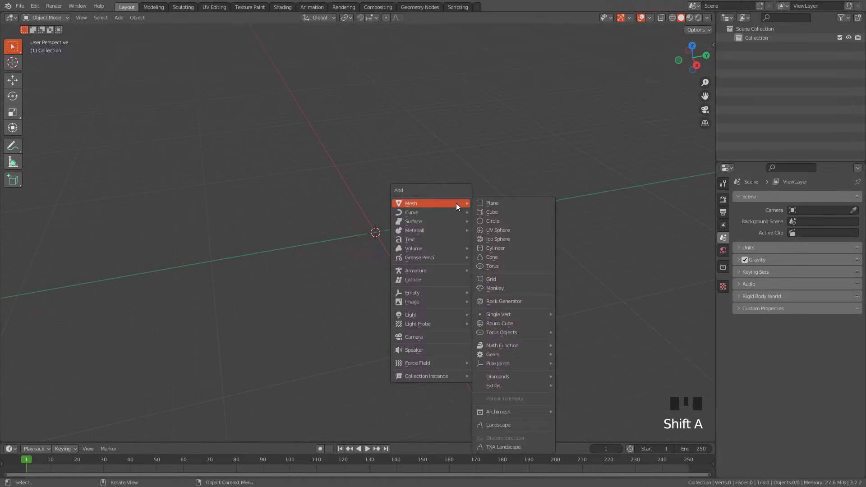
{"action": "left_click", "coordinate": [502, 203]}
{"action": "middle_click_drag", "start_coordinate": [502, 204], "coordinate": [486, 230]}
{"action": "scroll", "coordinate": [454, 230], "scroll_direction": "up", "scroll_amount": 3}
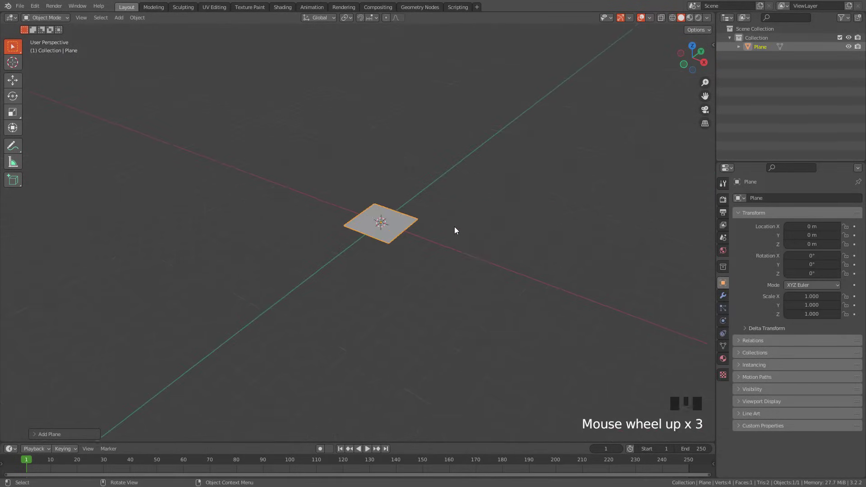
{"action": "scroll", "coordinate": [453, 230], "scroll_direction": "up", "scroll_amount": 1}
{"action": "key", "text": "r"}
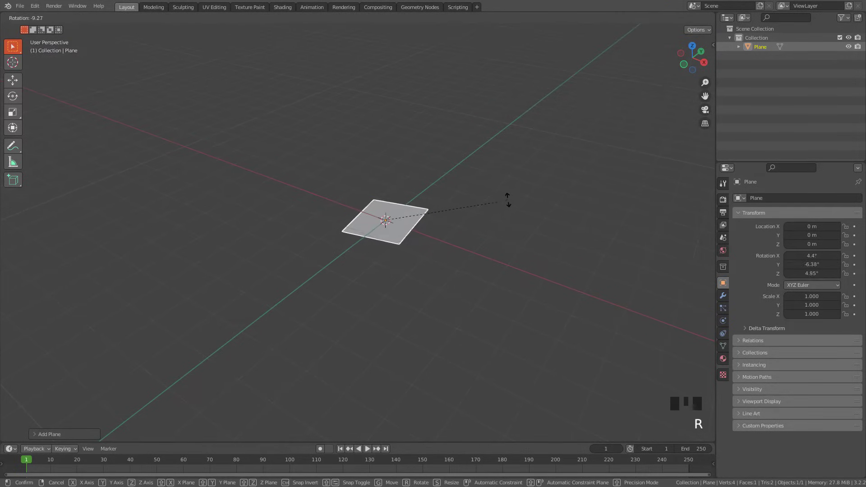
{"action": "key", "text": "x"}
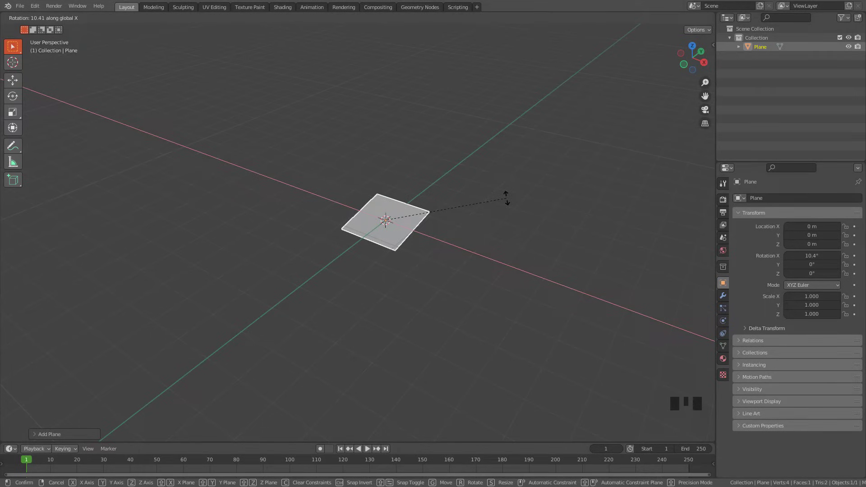
{"action": "type", "text": "90"}
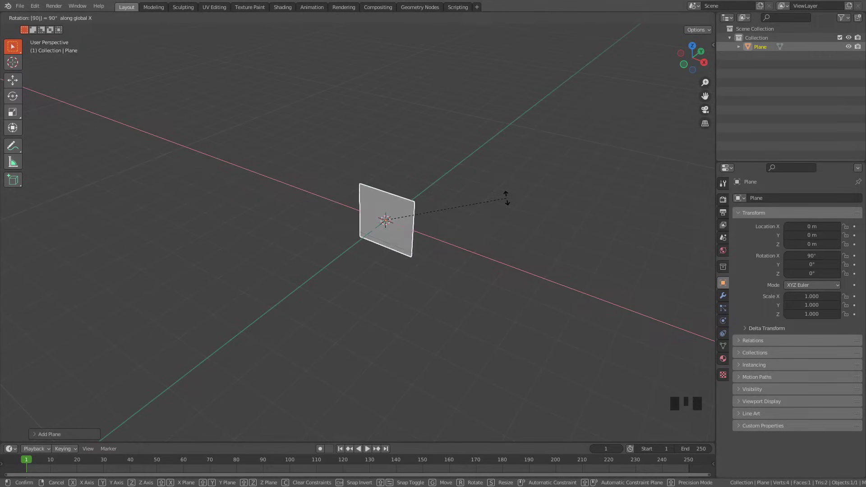
{"action": "key", "text": "Return"}
Apply the plane's rotation with Ctrl+A so it reads 0°
{"action": "middle_click_drag", "start_coordinate": [506, 198], "coordinate": [474, 199]}
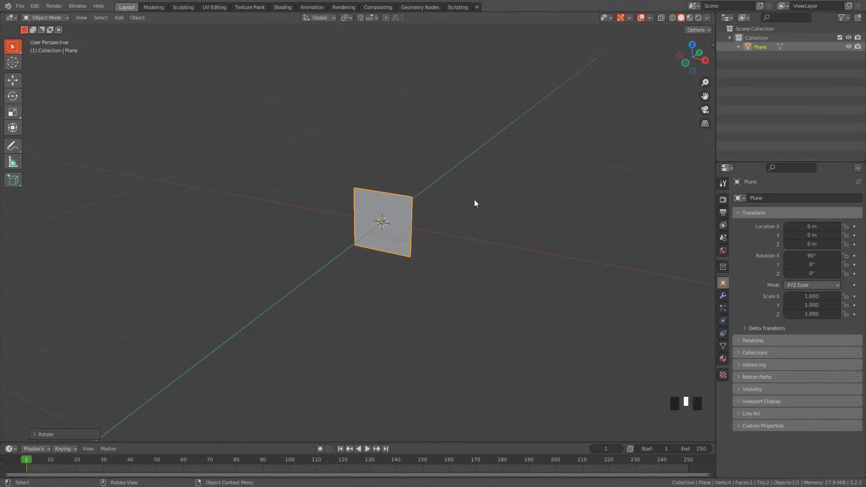
{"action": "key", "text": "ctrl+a"}
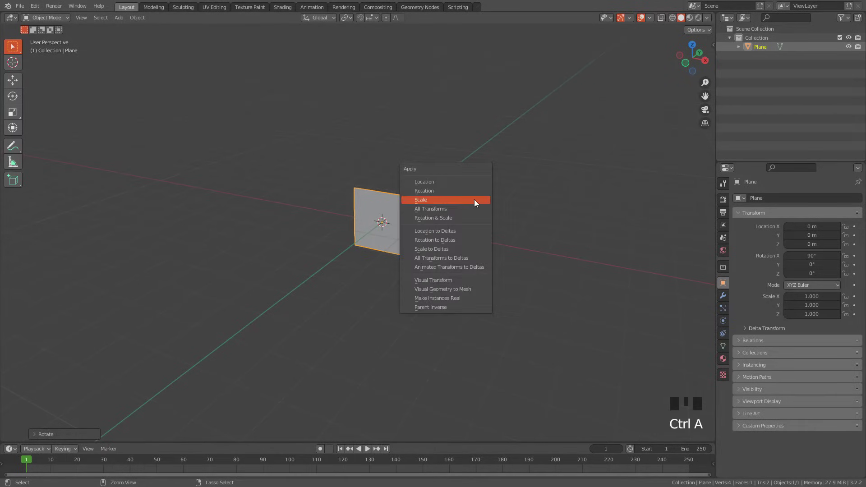
{"action": "left_click", "coordinate": [433, 191]}
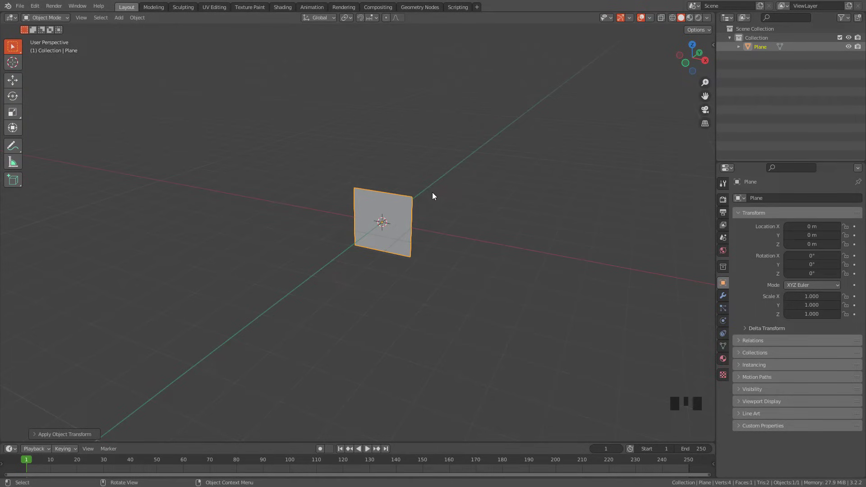
Set the plane's Z dimension to 3 m in the Item panel, keeping it 2 m wide
{"action": "key", "text": "n"}
{"action": "key", "text": "n"}
{"action": "key", "text": "n"}
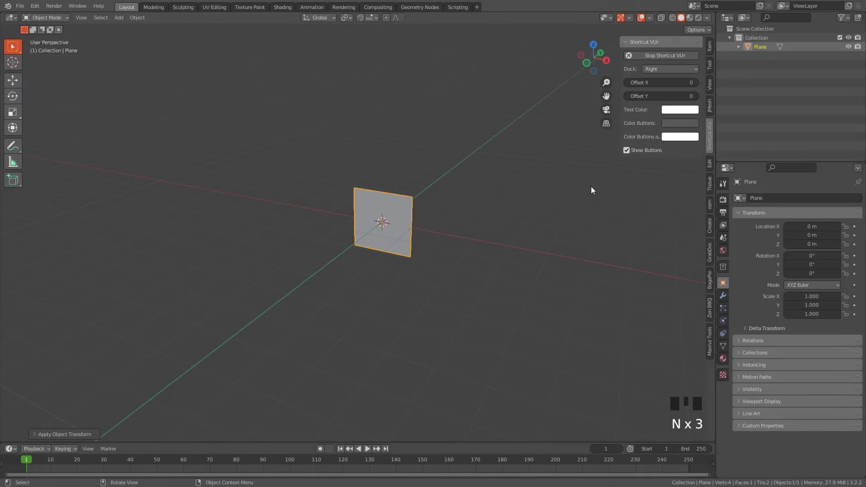
{"action": "left_click", "coordinate": [710, 46]}
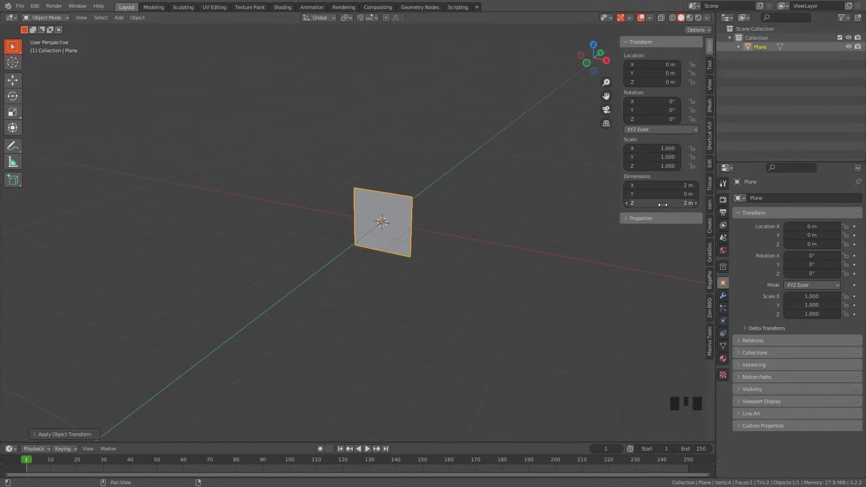
{"action": "left_click_drag", "start_coordinate": [662, 204], "coordinate": [679, 205]}
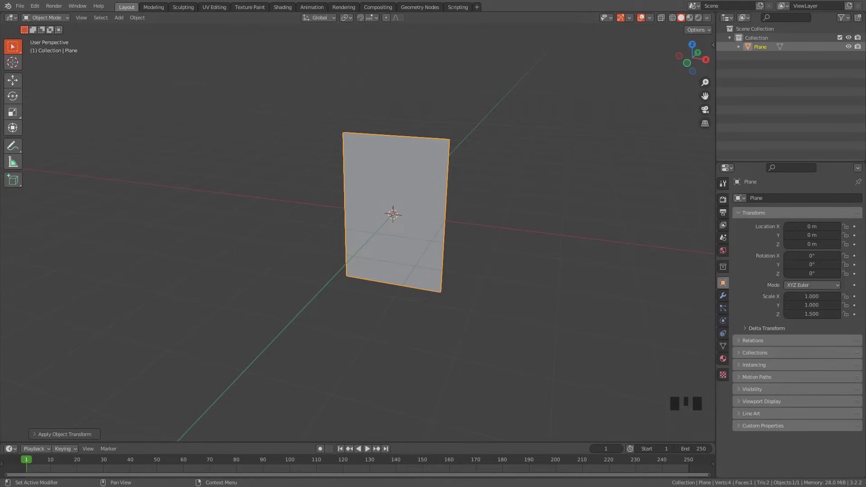
In Edit Mode, add two horizontal loop cuts, one near the bottom and one near the top
{"action": "key", "text": "Tab"}
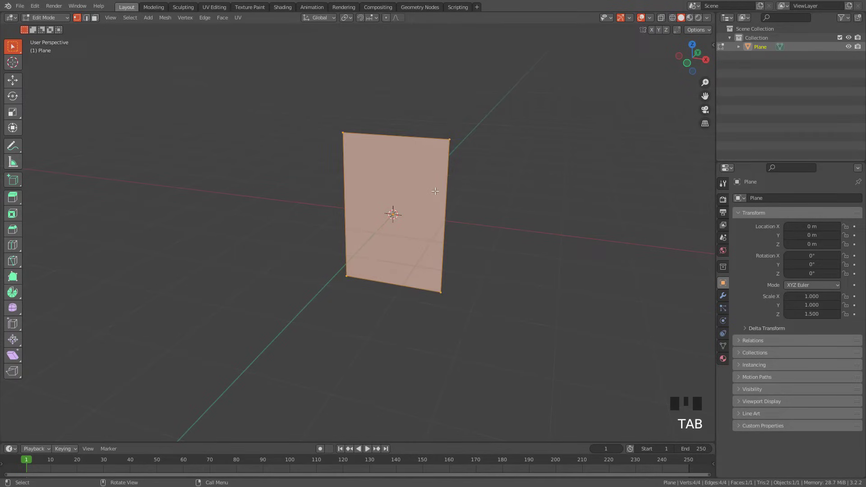
{"action": "key", "text": "ctrl+r"}
{"action": "left_click", "coordinate": [444, 209]}
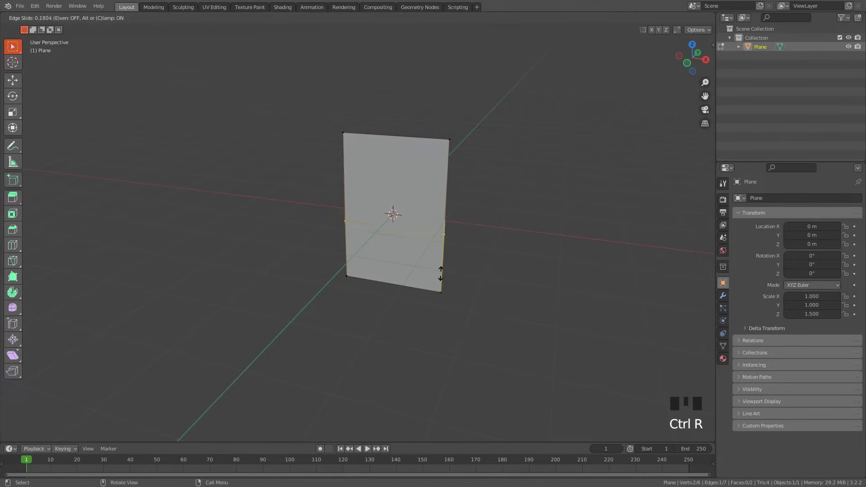
{"action": "left_click", "coordinate": [442, 312]}
{"action": "key", "text": "ctrl+r"}
{"action": "left_click", "coordinate": [441, 207]}
{"action": "left_click", "coordinate": [445, 175]}
{"action": "middle_click_drag", "start_coordinate": [453, 174], "coordinate": [400, 186]}
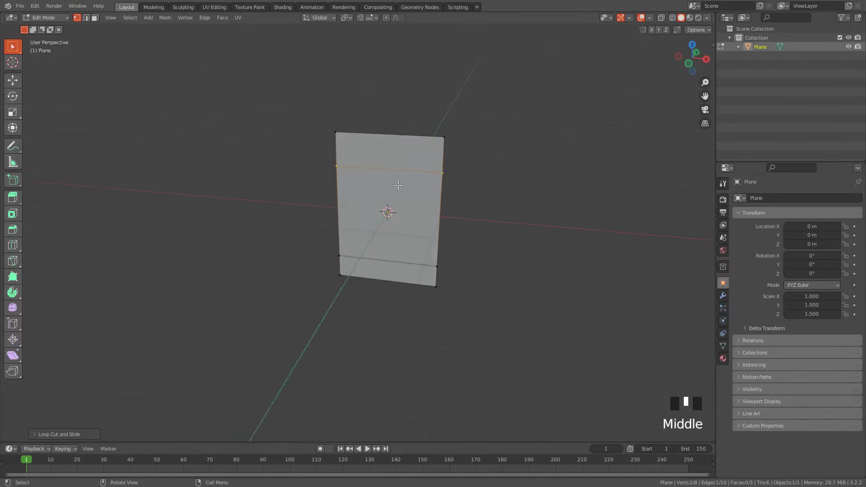
Start a vertical loop cut and raise it to three cuts
{"action": "key", "text": "ctrl+r"}
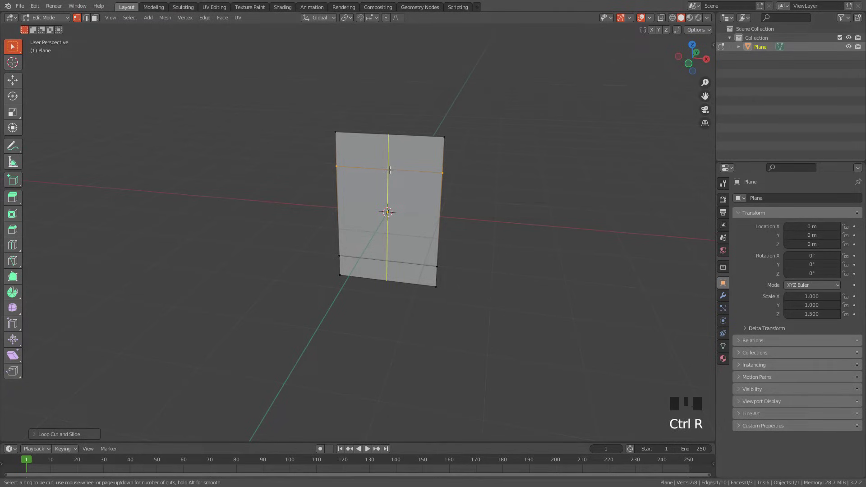
{"action": "scroll", "coordinate": [390, 170], "scroll_direction": "up", "scroll_amount": 1}
{"action": "scroll", "coordinate": [390, 170], "scroll_direction": "up", "scroll_amount": 1}
Commit the three evenly spaced vertical loop cuts and deselect everything
{"action": "left_click", "coordinate": [391, 169]}
{"action": "right_click", "coordinate": [390, 169]}
{"action": "key", "text": "alt+a"}
Extrude the two middle faces back and delete them to open a window hole
{"action": "left_click", "coordinate": [94, 18]}
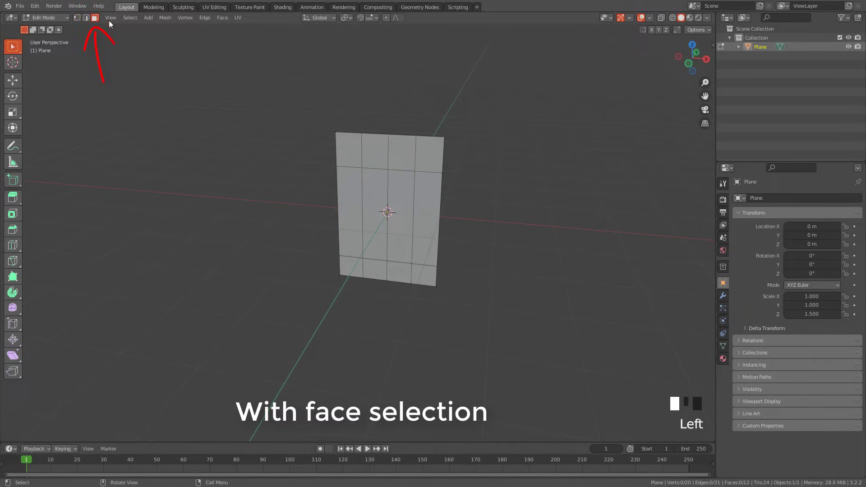
{"action": "left_click", "coordinate": [371, 211]}
{"action": "left_click", "coordinate": [400, 209], "text": "shift"}
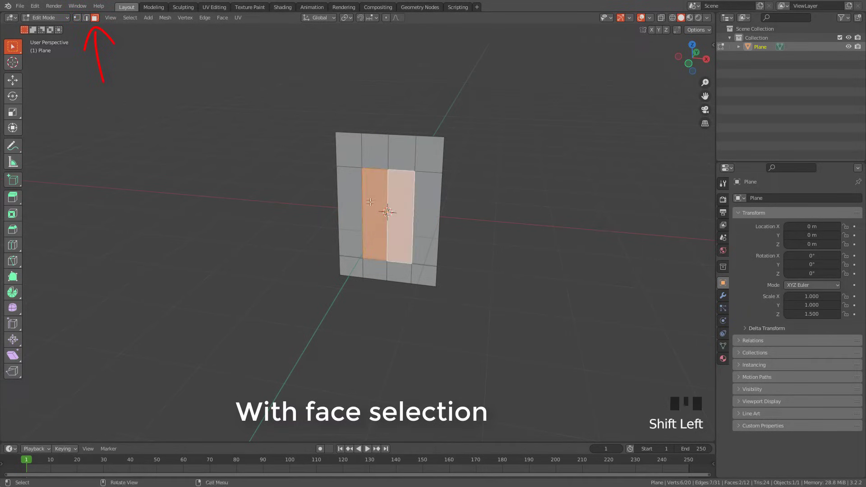
{"action": "middle_click_drag", "start_coordinate": [400, 209], "coordinate": [377, 216]}
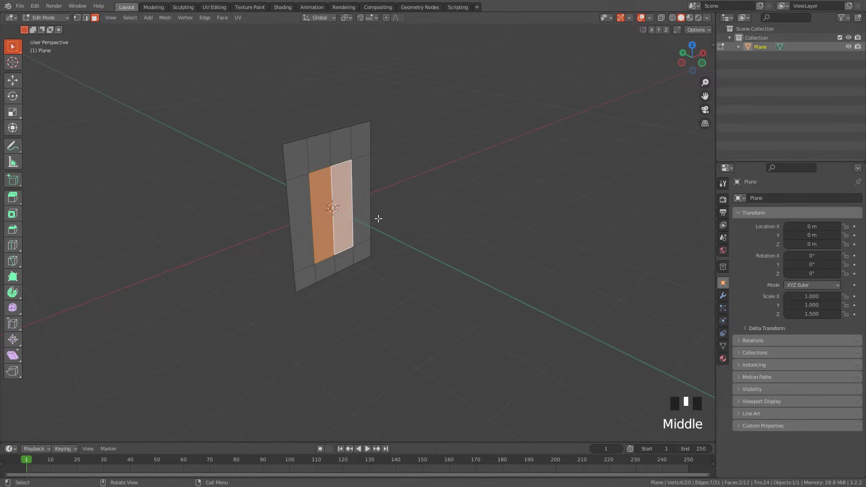
{"action": "key", "text": "e"}
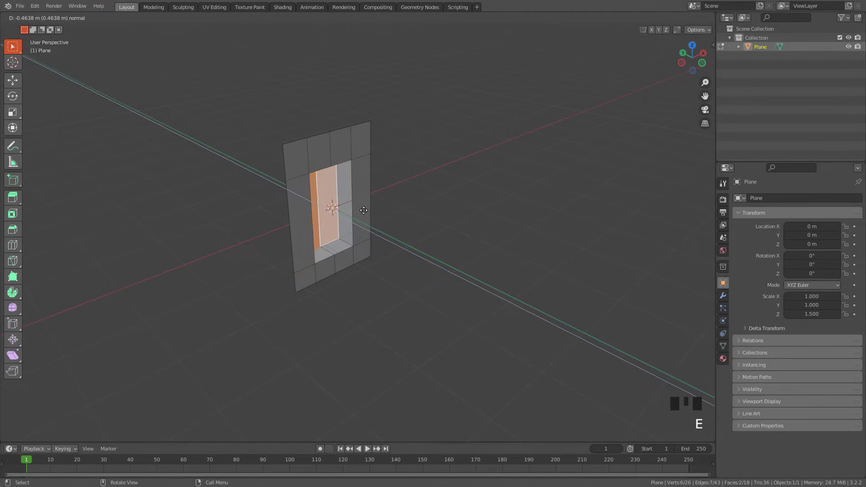
{"action": "left_click", "coordinate": [338, 195]}
{"action": "key", "text": "x"}
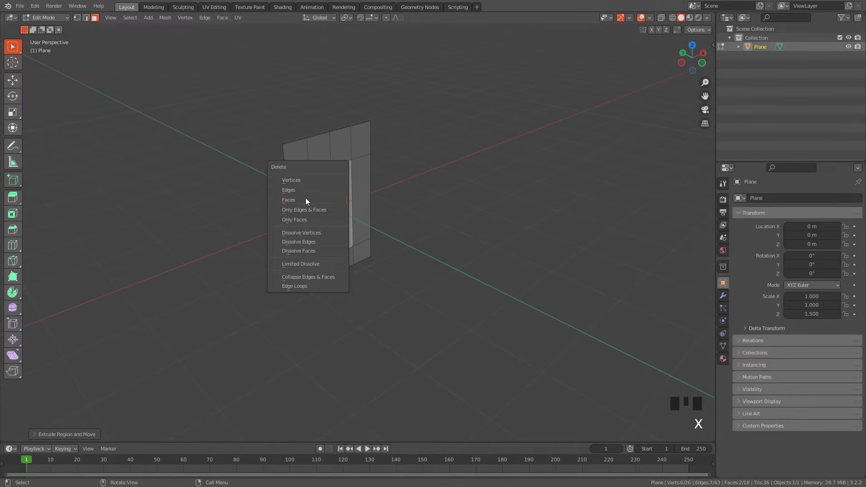
{"action": "left_click", "coordinate": [305, 200]}
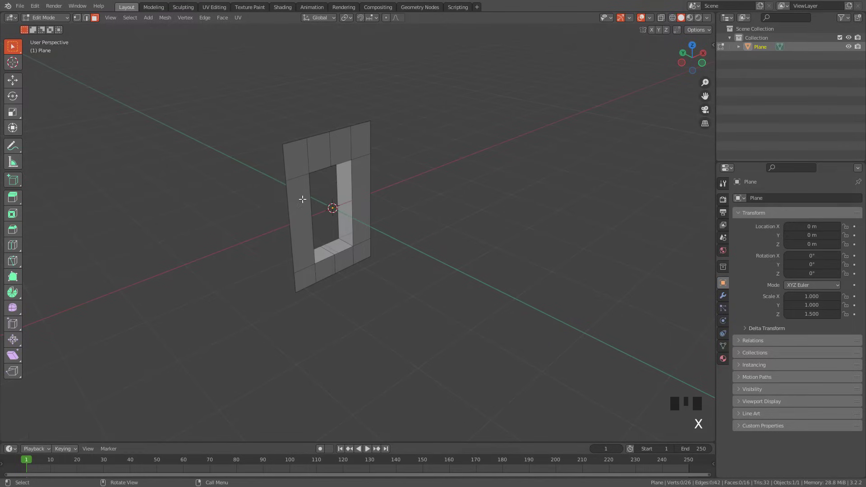
{"action": "left_click", "coordinate": [86, 18]}
{"action": "middle_click_drag", "start_coordinate": [374, 192], "coordinate": [415, 203]}
Lift the opening's inner top edge upward along Z into a pointed peak
{"action": "left_click", "coordinate": [414, 203]}
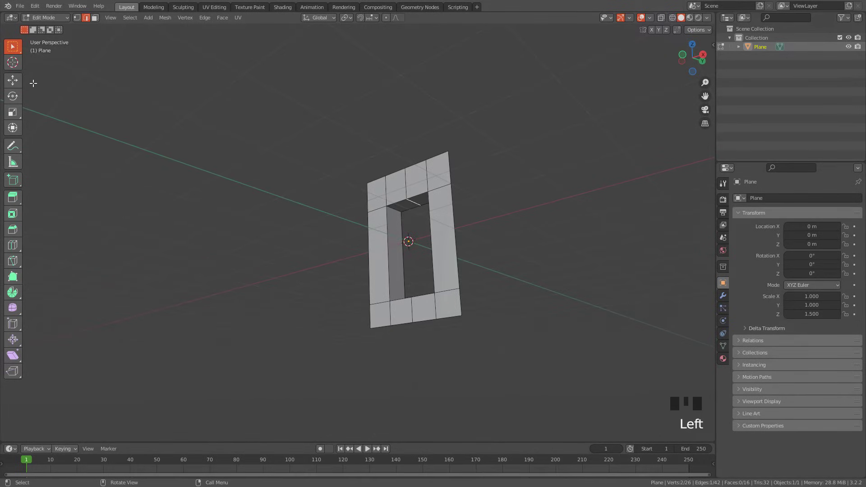
{"action": "left_click", "coordinate": [12, 81]}
{"action": "left_click_drag", "start_coordinate": [414, 180], "coordinate": [410, 158]}
{"action": "middle_click_drag", "start_coordinate": [411, 158], "coordinate": [384, 176]}
{"action": "scroll", "coordinate": [406, 154], "scroll_direction": "up", "scroll_amount": 4}
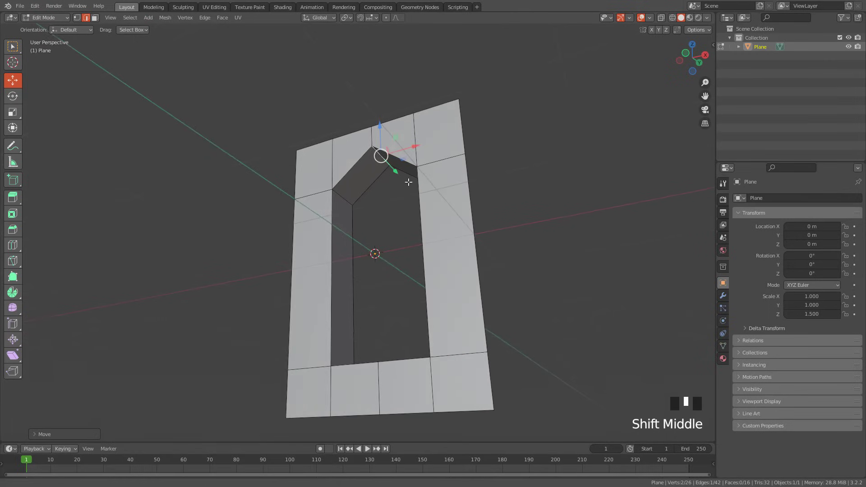
Select the two slanted edges forming the window's peak
{"action": "left_click", "coordinate": [341, 197], "text": "shift"}
{"action": "middle_click_drag", "start_coordinate": [341, 196], "coordinate": [359, 198]}
{"action": "left_click", "coordinate": [352, 185], "text": "shift"}
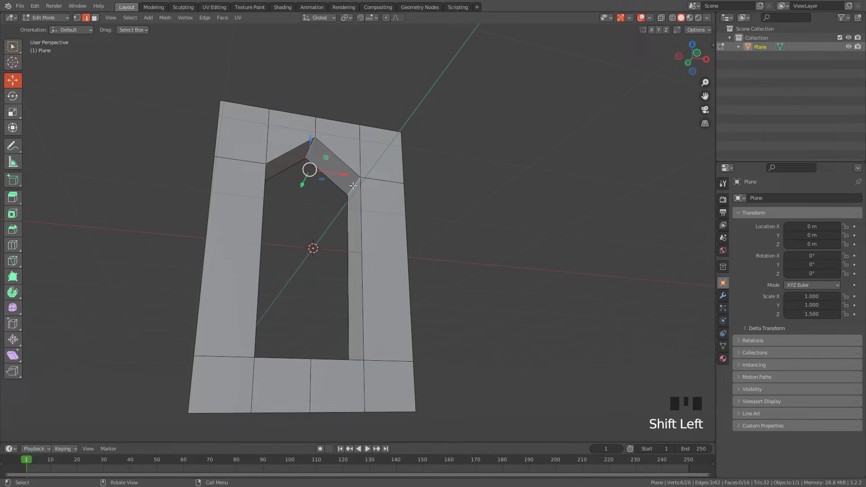
Bevel the two peak edges with 4 segments into a rounded arch
{"action": "key", "text": "ctrl+b"}
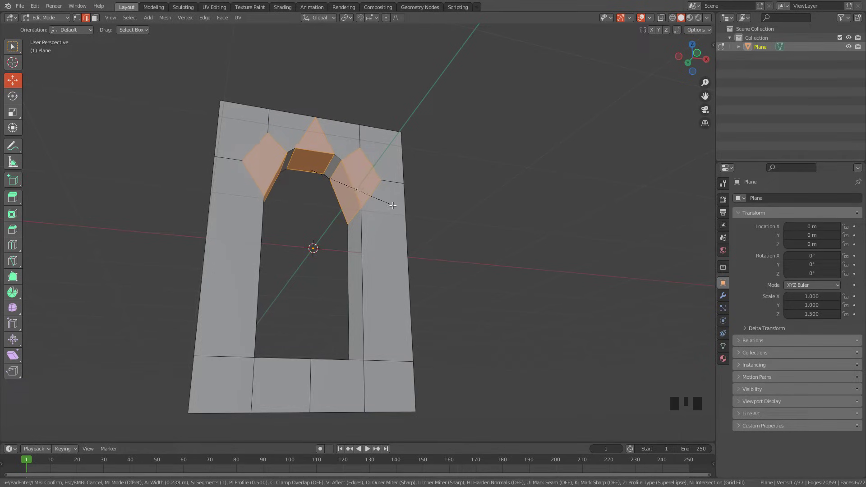
{"action": "scroll", "coordinate": [392, 205], "scroll_direction": "up", "scroll_amount": 3}
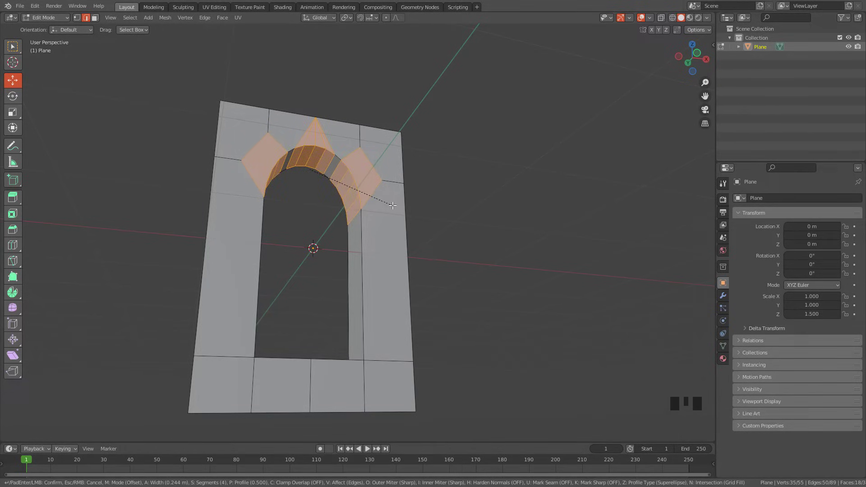
{"action": "left_click", "coordinate": [393, 206]}
{"action": "middle_click_drag", "start_coordinate": [392, 205], "coordinate": [338, 202]}
Select all the faces around the arch, from the left column to the right column
{"action": "left_click", "coordinate": [95, 18]}
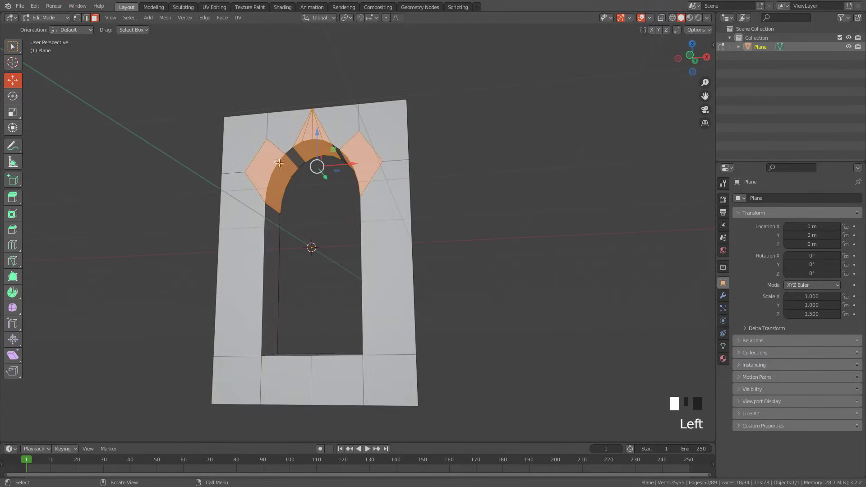
{"action": "left_click", "coordinate": [248, 245]}
{"action": "left_click", "coordinate": [243, 142], "text": "shift"}
{"action": "left_click", "coordinate": [279, 149], "text": "shift"}
{"action": "left_click", "coordinate": [271, 129], "text": "shift"}
{"action": "left_click", "coordinate": [289, 130], "text": "shift"}
{"action": "left_click", "coordinate": [299, 128], "text": "shift"}
{"action": "left_click", "coordinate": [312, 131], "text": "shift"}
{"action": "left_click", "coordinate": [325, 129], "text": "shift"}
{"action": "left_click", "coordinate": [338, 131], "text": "shift"}
{"action": "left_click", "coordinate": [370, 144], "text": "shift"}
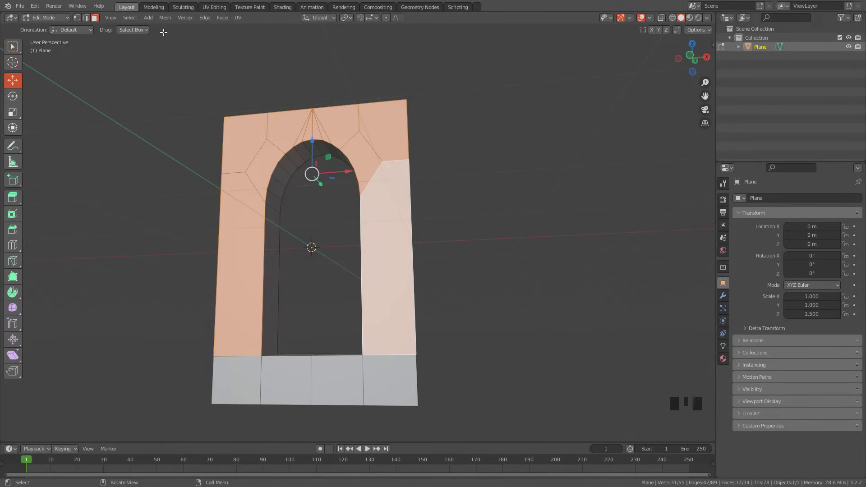
Merge them with Mesh > Clean Up > Limited Dissolve, then switch to vertex select
{"action": "left_click", "coordinate": [167, 18]}
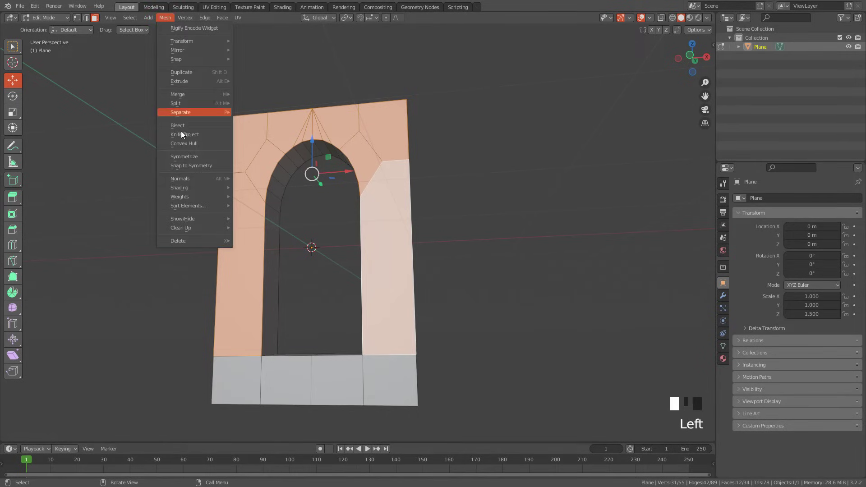
{"action": "mouse_move", "coordinate": [194, 227]}
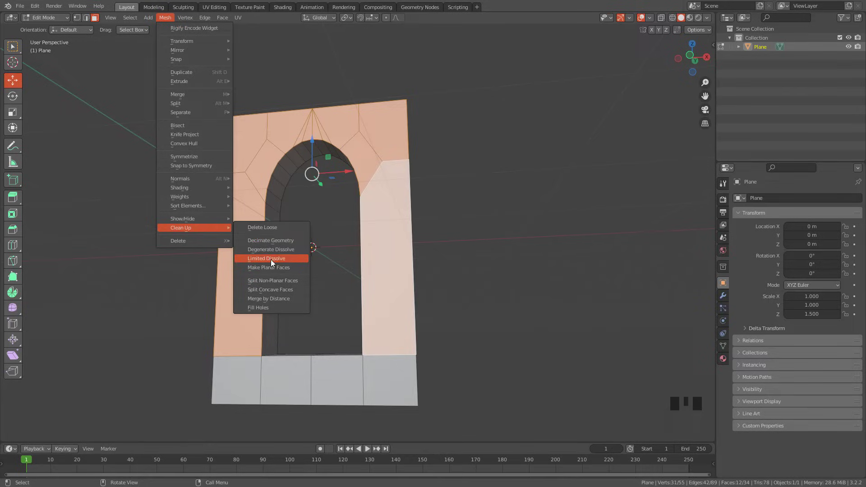
{"action": "left_click", "coordinate": [271, 260]}
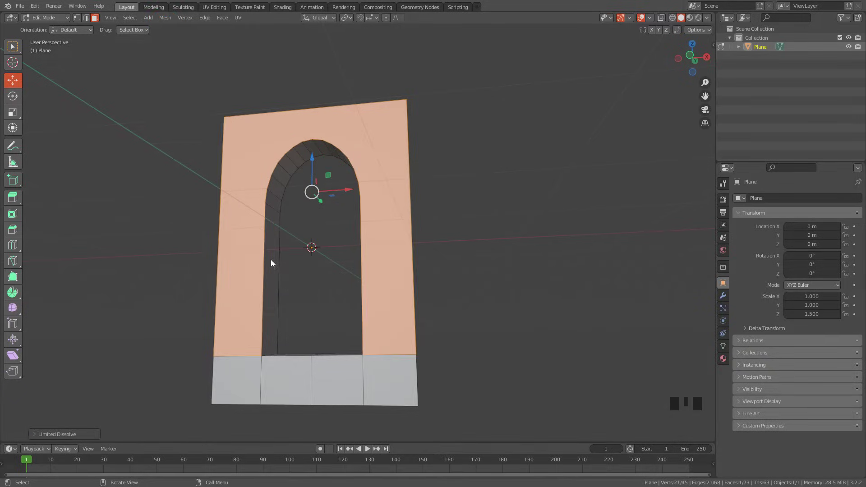
{"action": "left_click", "coordinate": [77, 18]}
{"action": "mouse_move", "coordinate": [314, 139]}
{"action": "middle_mouse_down"}
{"action": "mouse_move", "coordinate": [338, 152]}
{"action": "mouse_move", "coordinate": [324, 129]}
{"action": "middle_mouse_up"}
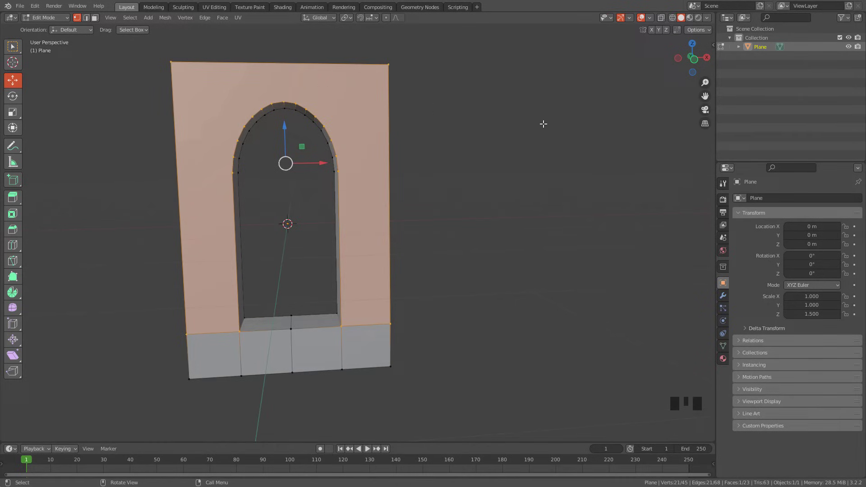
In front view, knife two vertical cuts from the arch's top vertices up to the top edge
{"action": "left_click", "coordinate": [696, 62]}
{"action": "middle_click_drag", "start_coordinate": [311, 176], "coordinate": [326, 188], "text": "shift"}
{"action": "scroll", "coordinate": [332, 182], "scroll_direction": "up", "scroll_amount": 2}
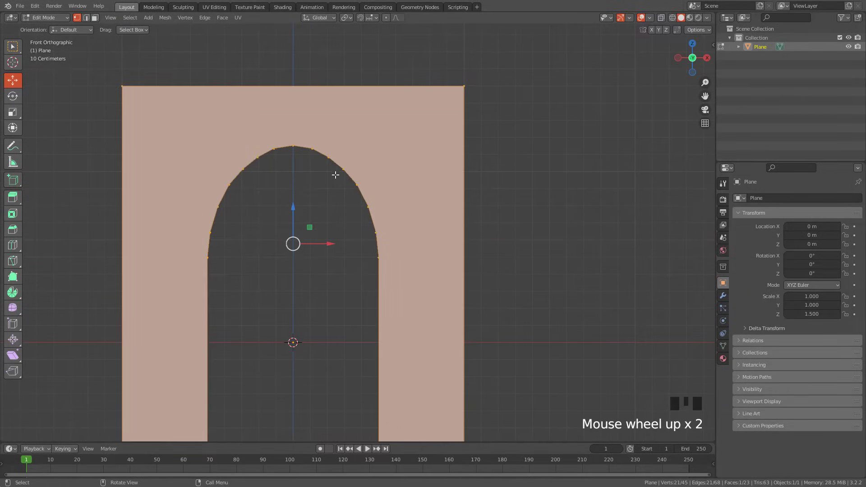
{"action": "key", "text": "k"}
{"action": "left_click", "coordinate": [293, 145]}
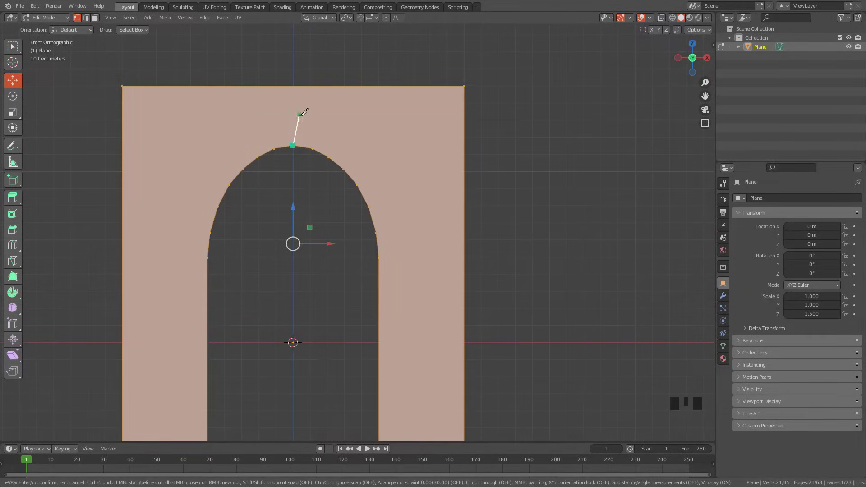
{"action": "key", "text": "a"}
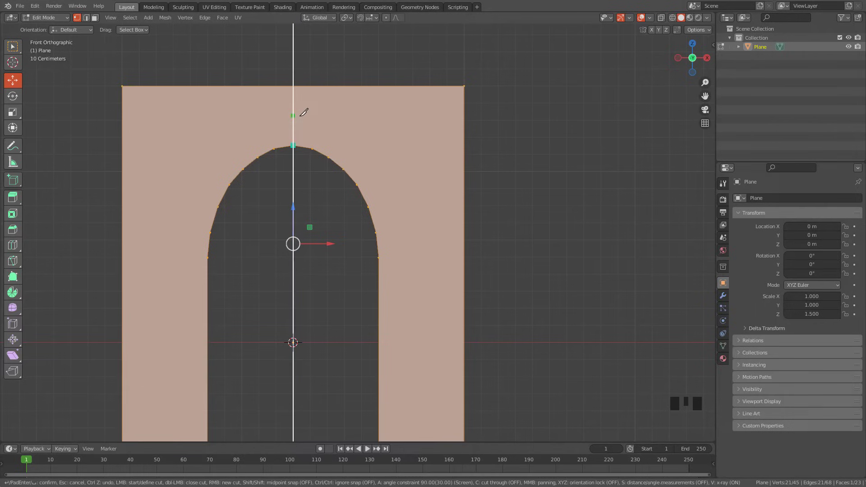
{"action": "left_click", "coordinate": [298, 85]}
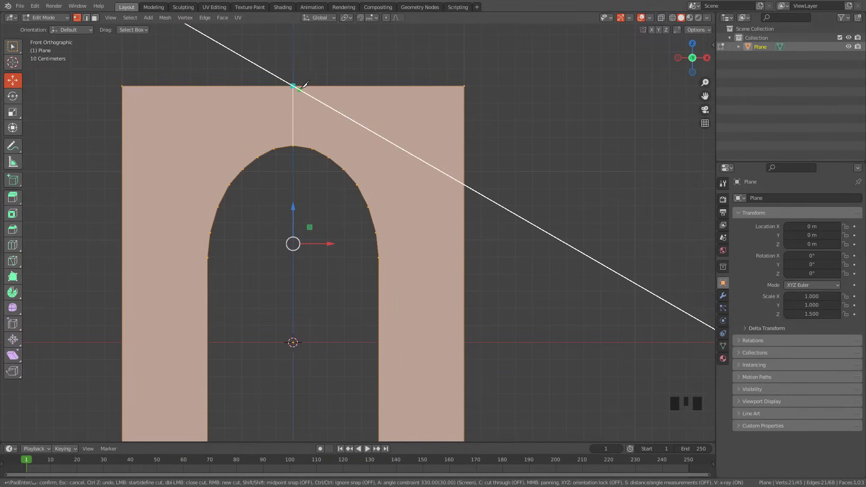
{"action": "key", "text": "Return"}
{"action": "middle_click_drag", "start_coordinate": [312, 149], "coordinate": [286, 143], "text": "shift"}
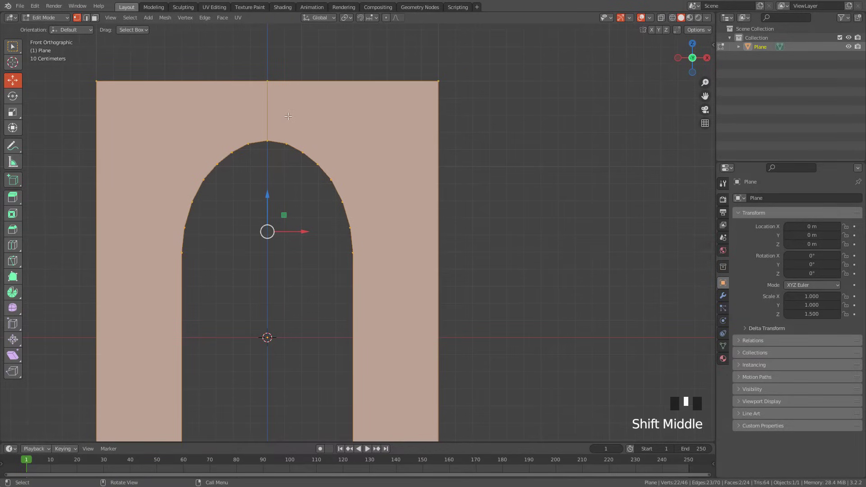
{"action": "key", "text": "k"}
{"action": "left_click", "coordinate": [287, 143]}
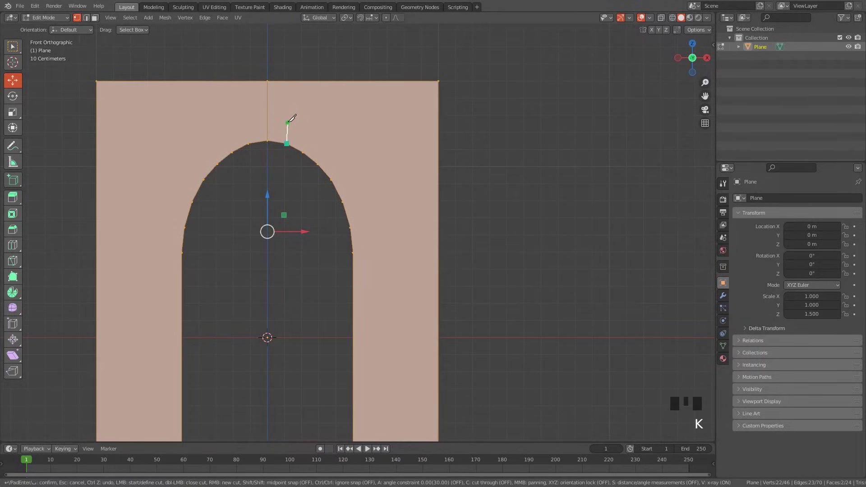
{"action": "key", "text": "a"}
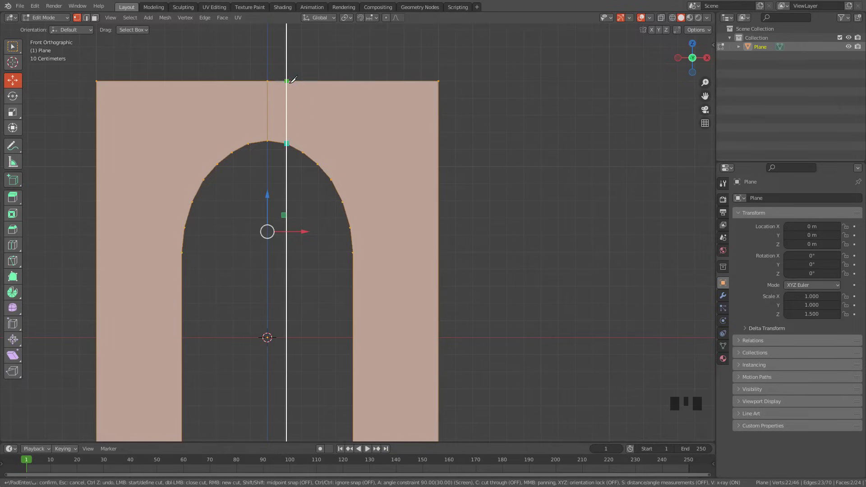
{"action": "left_click", "coordinate": [293, 80]}
{"action": "key", "text": "Return"}
Knife three more vertical cuts from the next arch vertices up to the wall's top edge
{"action": "key", "text": "k"}
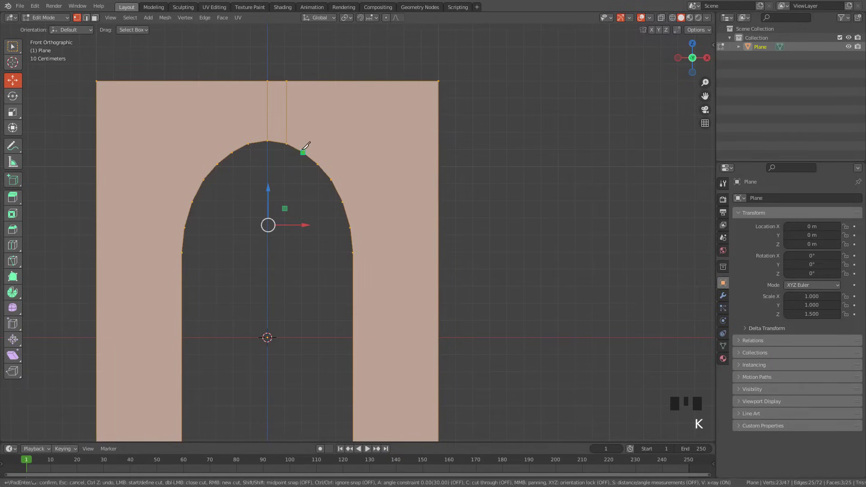
{"action": "left_click", "coordinate": [302, 153]}
{"action": "left_click", "coordinate": [307, 82]}
{"action": "key", "text": "Return"}
{"action": "key", "text": "k"}
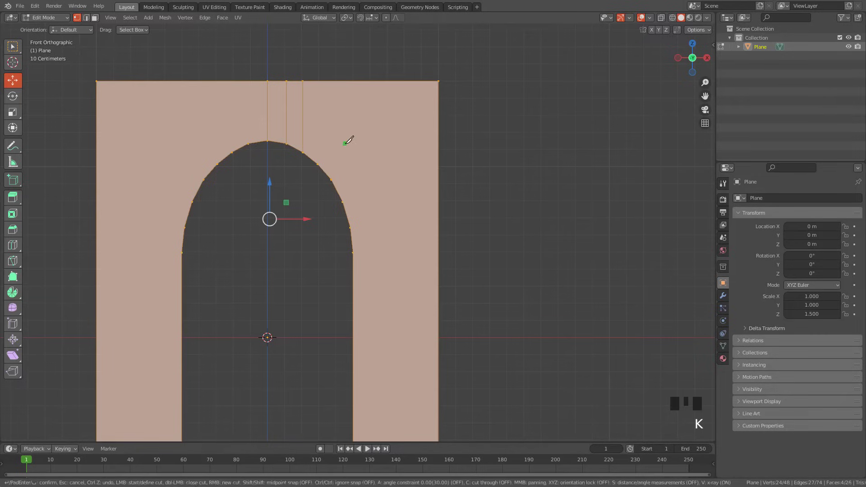
{"action": "left_click", "coordinate": [318, 164]}
{"action": "left_click", "coordinate": [319, 82]}
{"action": "key", "text": "Return"}
{"action": "key", "text": "k"}
{"action": "left_click", "coordinate": [332, 178]}
{"action": "left_click", "coordinate": [332, 81]}
{"action": "key", "text": "Return"}
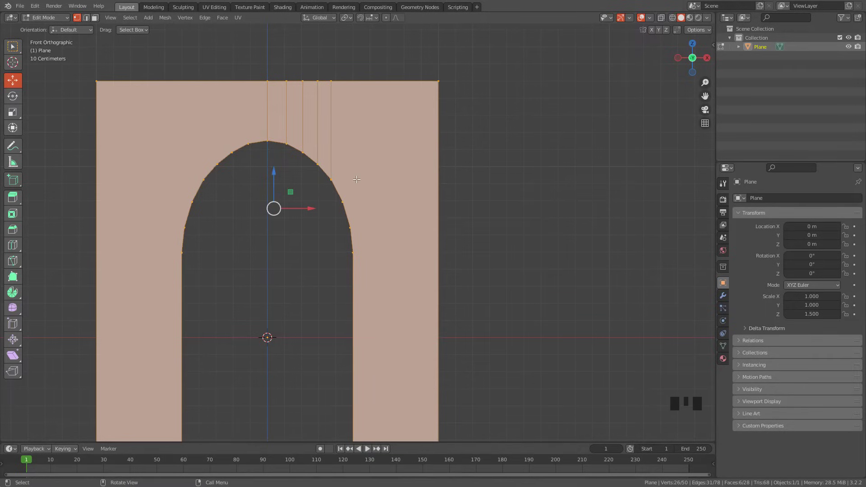
Knife two horizontal cuts from arch vertices across to the wall's right edge
{"action": "key", "text": "k"}
{"action": "left_click", "coordinate": [331, 179]}
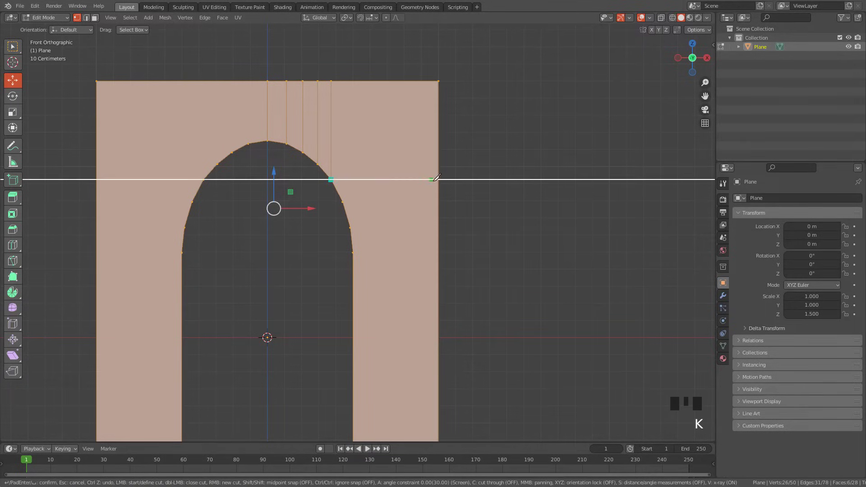
{"action": "left_click", "coordinate": [438, 179]}
{"action": "key", "text": "Return"}
{"action": "key", "text": "k"}
{"action": "left_click", "coordinate": [342, 201]}
{"action": "key", "text": "x"}
{"action": "left_click", "coordinate": [439, 201]}
{"action": "key", "text": "Return"}
Knife two more horizontal cuts from the lower arch vertices to the right edge
{"action": "key", "text": "k"}
{"action": "left_click", "coordinate": [350, 228]}
{"action": "key", "text": "x"}
{"action": "left_click", "coordinate": [438, 227]}
{"action": "key", "text": "Return"}
{"action": "middle_click_drag", "start_coordinate": [377, 237], "coordinate": [356, 215], "text": "shift"}
{"action": "key", "text": "k"}
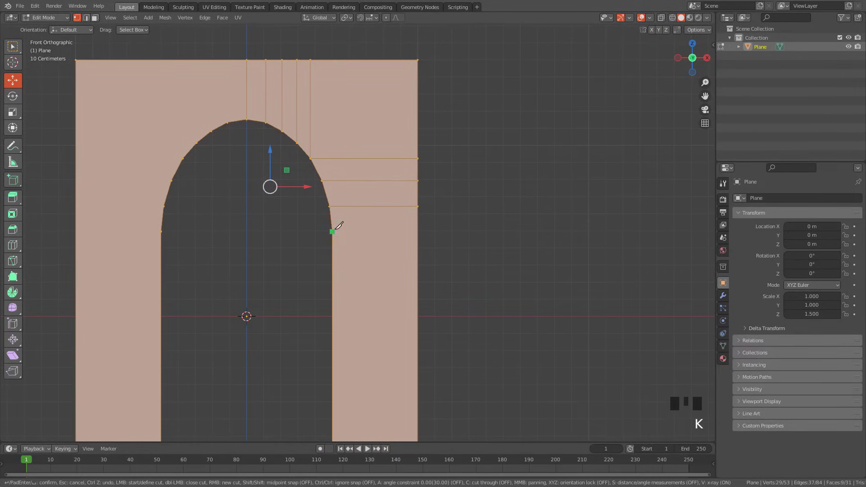
{"action": "left_click", "coordinate": [332, 231]}
{"action": "key", "text": "x"}
{"action": "left_click", "coordinate": [417, 231]}
{"action": "key", "text": "Return"}
{"action": "scroll", "coordinate": [406, 212], "scroll_direction": "down", "scroll_amount": 2}
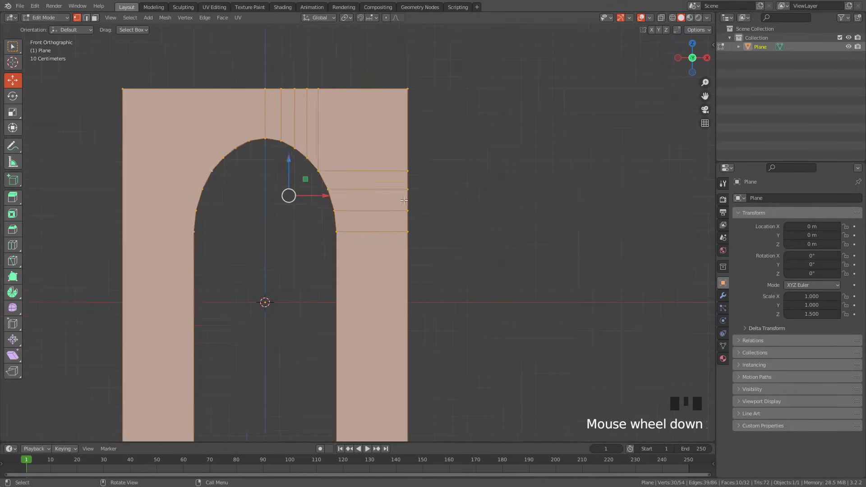
Add five evenly spaced vertical loop cuts through the right pillar
{"action": "mouse_move", "coordinate": [377, 192]}
{"action": "middle_mouse_down"}
{"action": "mouse_move", "coordinate": [387, 213]}
{"action": "mouse_move", "coordinate": [372, 190]}
{"action": "middle_mouse_up"}
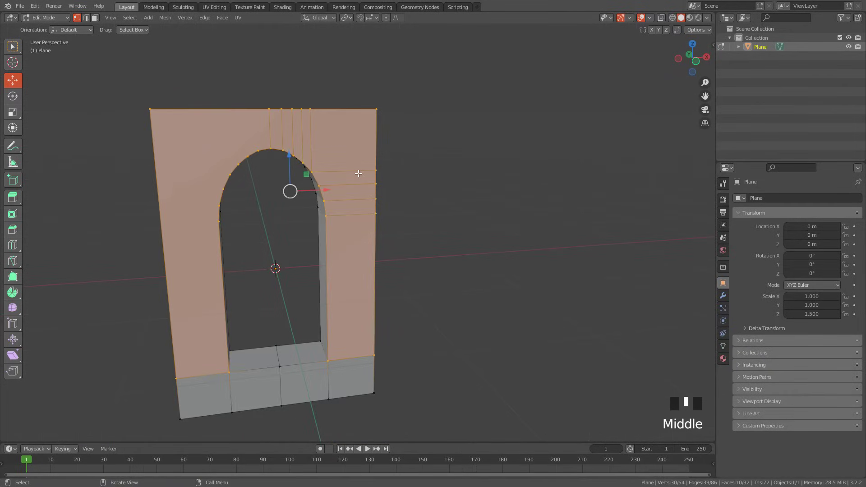
{"action": "key", "text": "ctrl+r"}
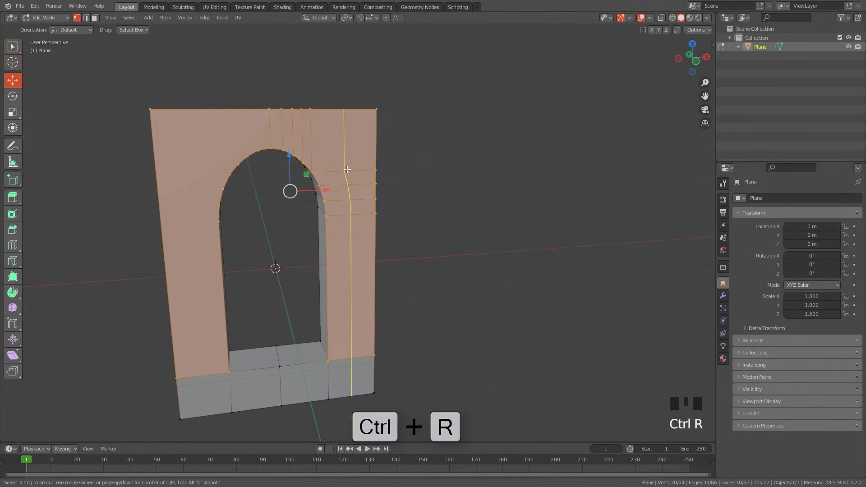
{"action": "scroll", "coordinate": [347, 170], "scroll_direction": "up", "scroll_amount": 4}
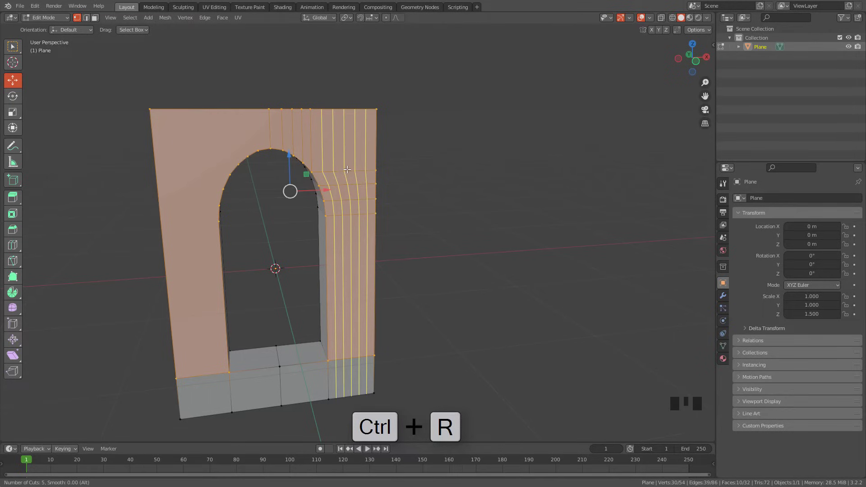
{"action": "left_click", "coordinate": [347, 169]}
{"action": "right_click", "coordinate": [298, 362]}
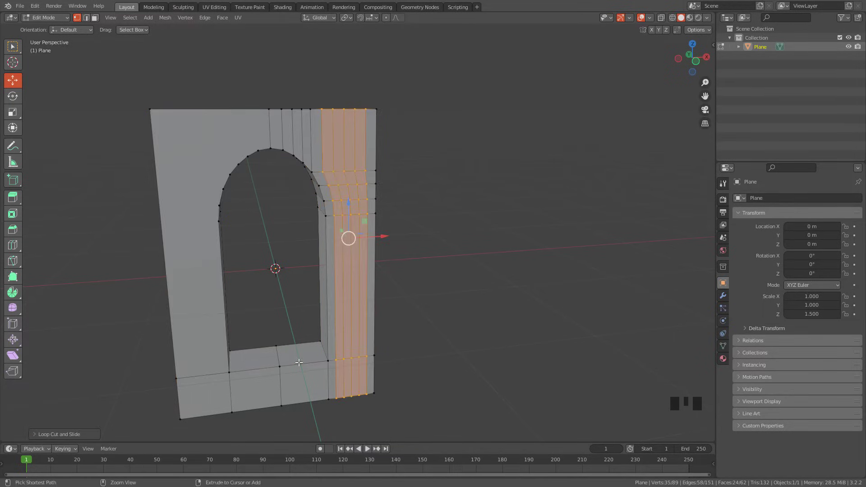
Add four evenly spaced vertical loop cuts through the bottom section
{"action": "key", "text": "ctrl+r"}
{"action": "scroll", "coordinate": [298, 362], "scroll_direction": "down", "scroll_amount": 1}
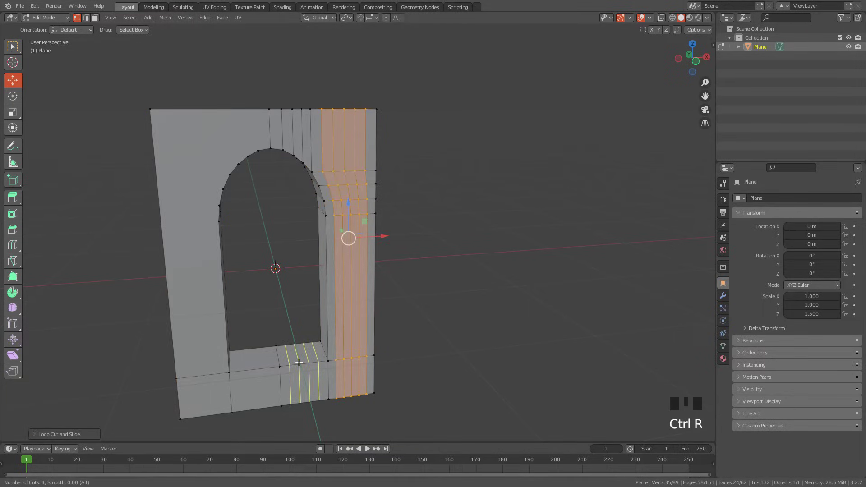
{"action": "left_click", "coordinate": [299, 362]}
{"action": "right_click", "coordinate": [299, 362]}
{"action": "middle_click_drag", "start_coordinate": [299, 362], "coordinate": [369, 305]}
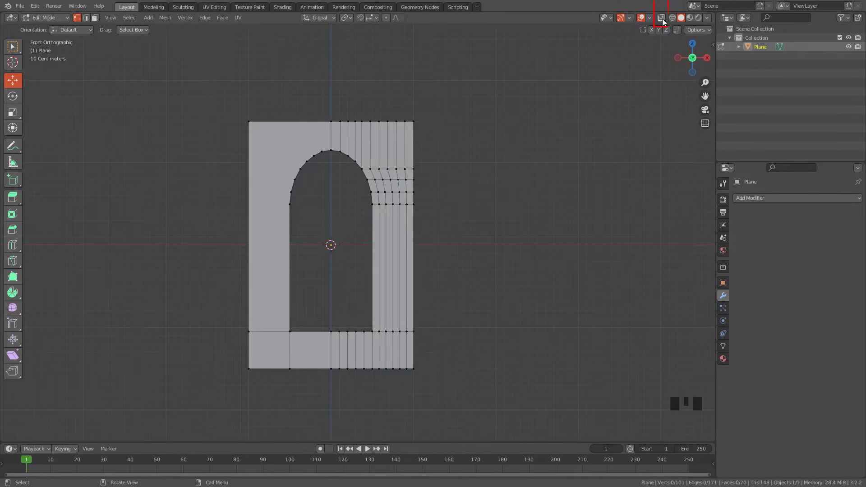
With X-ray on, box-select and delete the left half of the wall's faces
{"action": "left_click", "coordinate": [662, 19]}
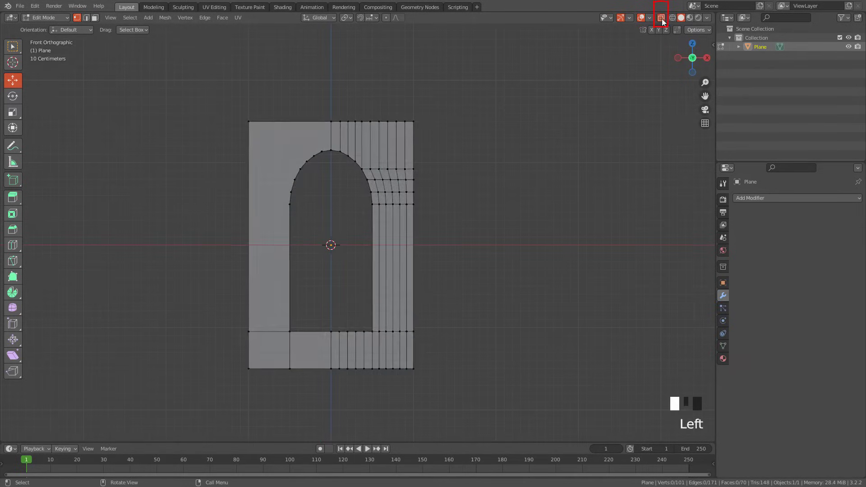
{"action": "left_click", "coordinate": [95, 18]}
{"action": "left_click_drag", "start_coordinate": [175, 39], "coordinate": [328, 458]}
{"action": "key", "text": "x"}
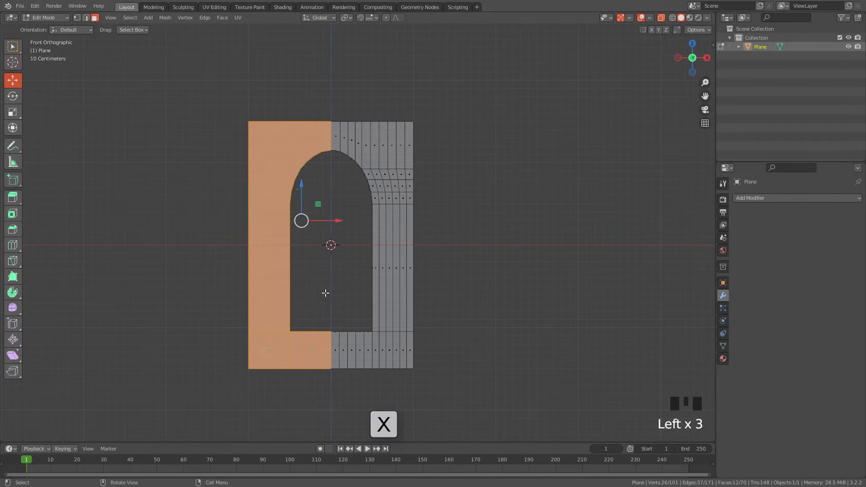
{"action": "key", "text": "x"}
{"action": "left_click", "coordinate": [293, 293]}
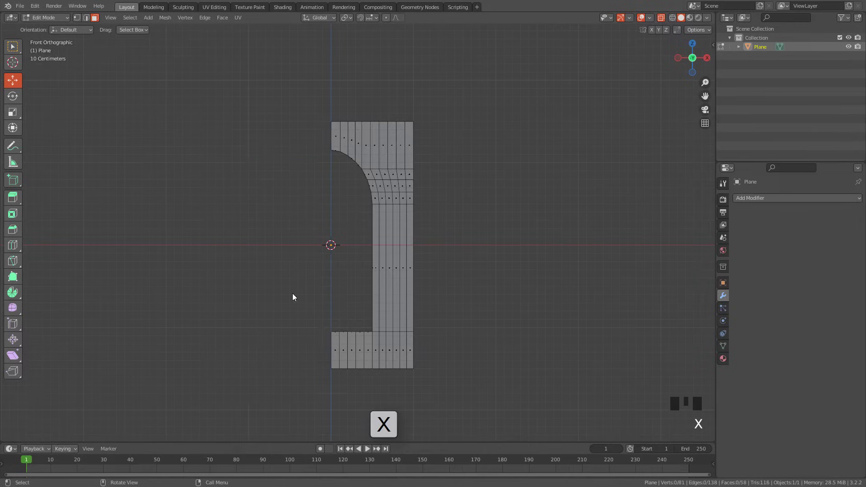
In Object Mode, add a Mirror modifier and apply it to rebuild the full wall
{"action": "key", "text": "Tab"}
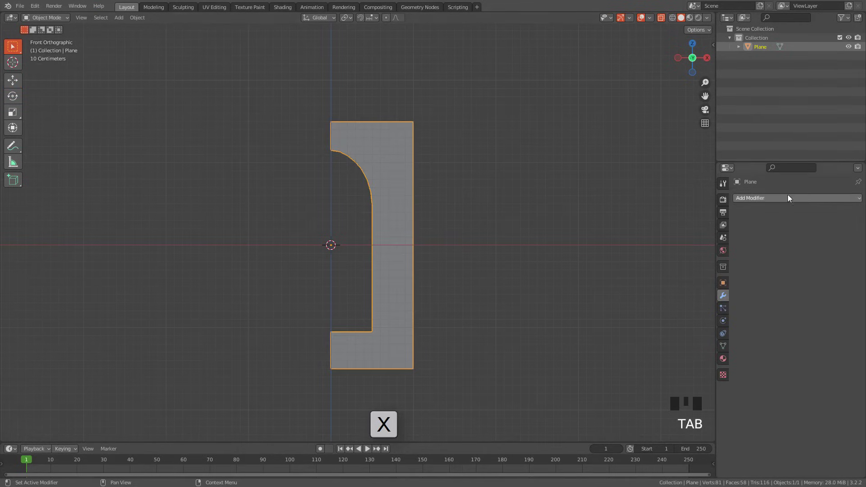
{"action": "left_click", "coordinate": [784, 196]}
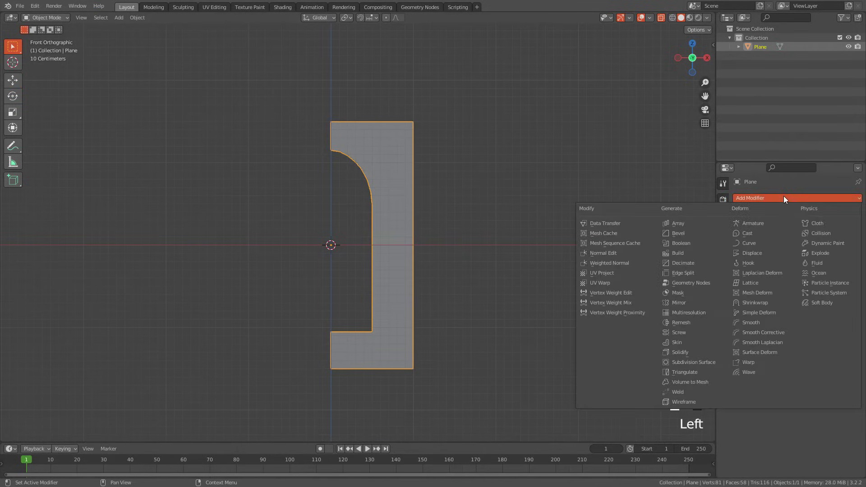
{"action": "left_click", "coordinate": [695, 302]}
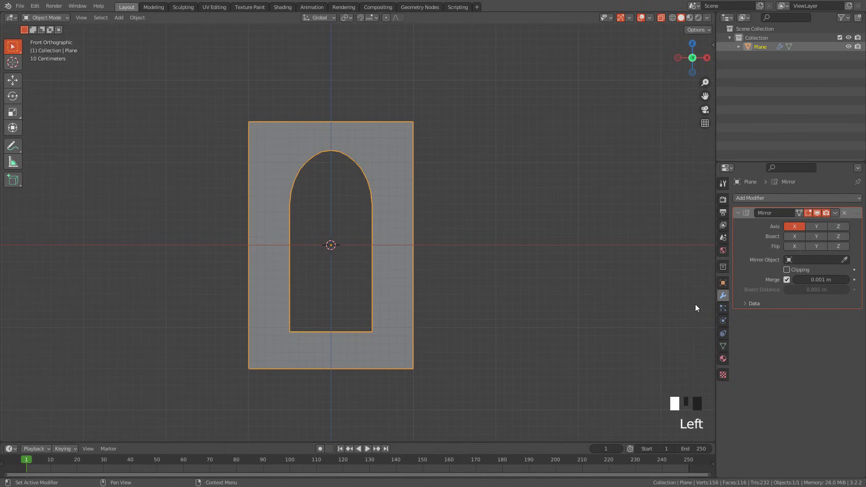
{"action": "left_click", "coordinate": [835, 213]}
{"action": "left_click", "coordinate": [823, 223]}
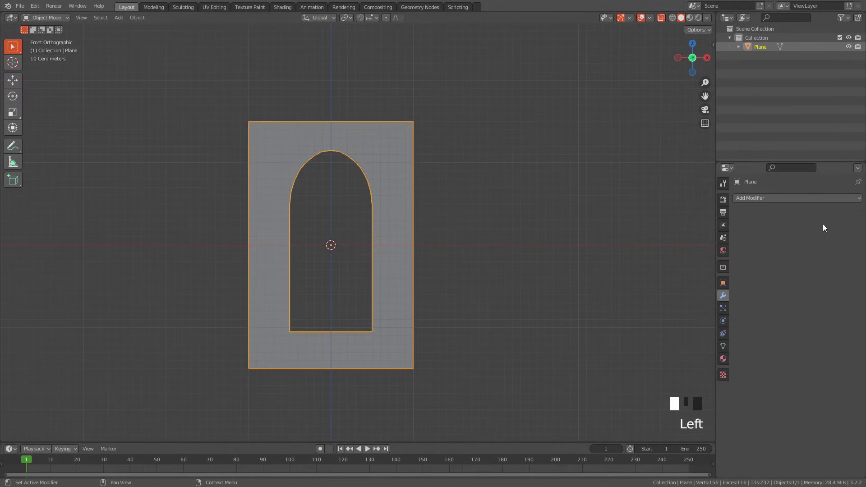
Move the whole wall mesh 1 m along X in Edit Mode, then view it solid in perspective
{"action": "key", "text": "Tab"}
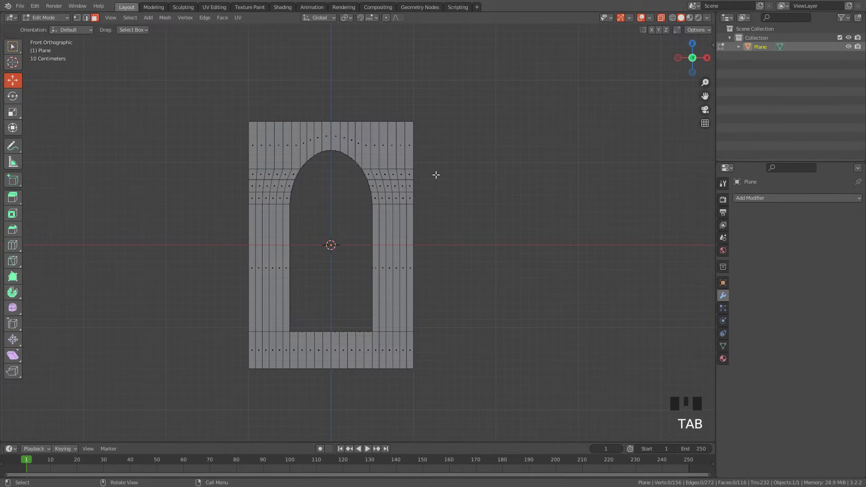
{"action": "key", "text": "a"}
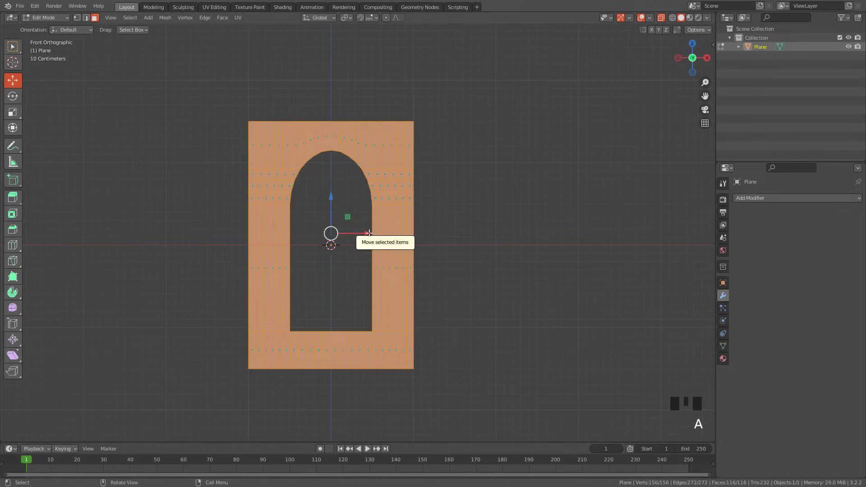
{"action": "left_click_drag", "start_coordinate": [368, 233], "coordinate": [445, 242], "text": "ctrl"}
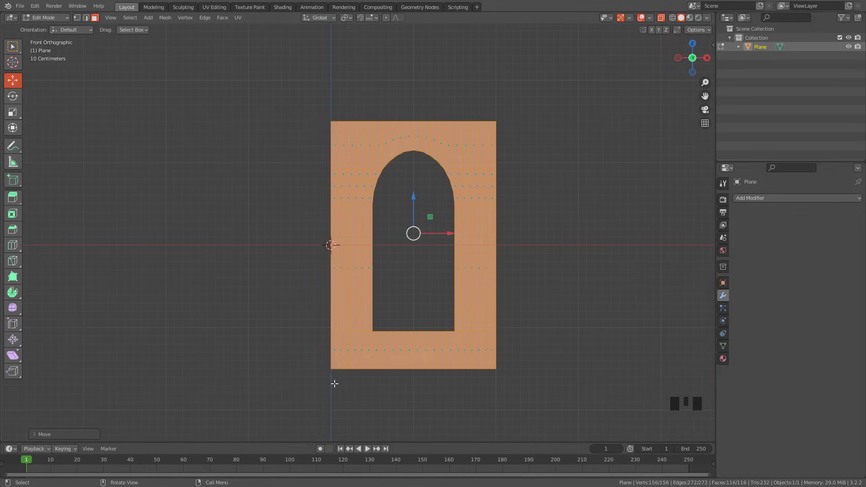
{"action": "key", "text": "Tab"}
{"action": "scroll", "coordinate": [430, 200], "scroll_direction": "down", "scroll_amount": 2}
{"action": "middle_click_drag", "start_coordinate": [430, 201], "coordinate": [521, 163]}
{"action": "left_click", "coordinate": [661, 17]}
{"action": "middle_click_drag", "start_coordinate": [479, 239], "coordinate": [479, 204], "text": "shift"}
Add an Array modifier with Merge enabled and Count raised to 8
{"action": "left_click", "coordinate": [748, 199]}
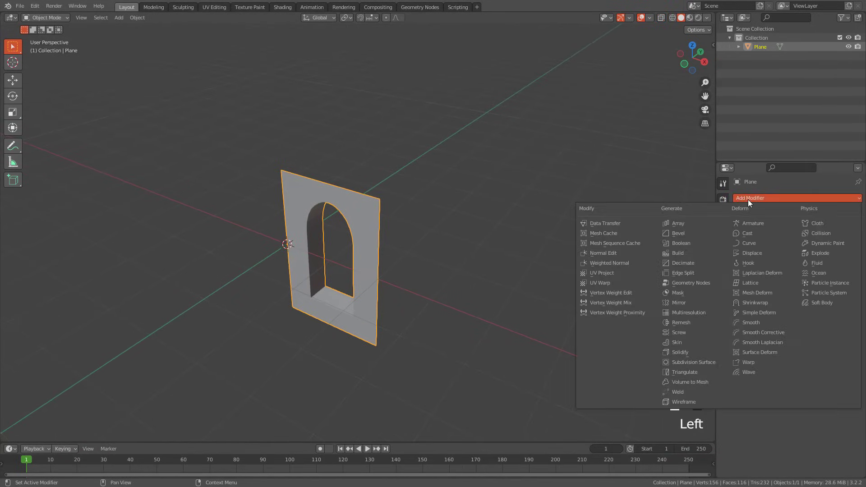
{"action": "left_click", "coordinate": [701, 223]}
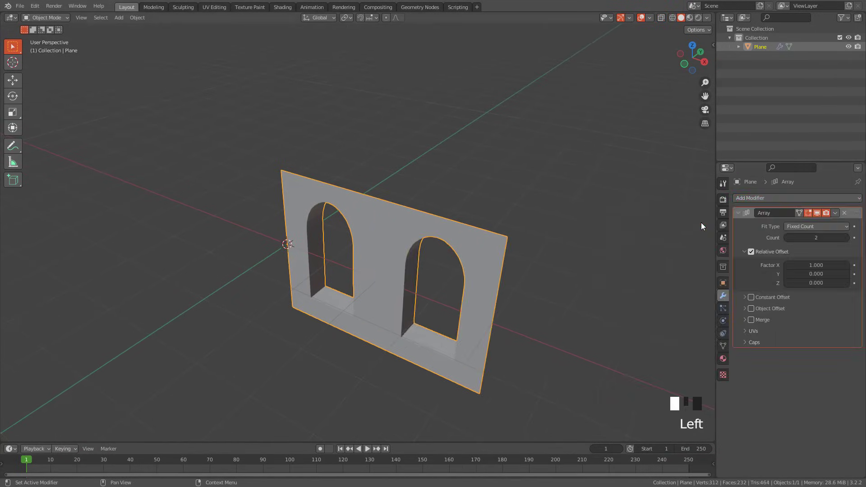
{"action": "left_click", "coordinate": [751, 320]}
{"action": "left_click", "coordinate": [846, 238]}
{"action": "left_click", "coordinate": [846, 237]}
{"action": "left_click", "coordinate": [846, 238]}
{"action": "left_click", "coordinate": [846, 238]}
{"action": "left_click", "coordinate": [846, 238]}
{"action": "left_click", "coordinate": [847, 238]}
{"action": "scroll", "coordinate": [587, 291], "scroll_direction": "down", "scroll_amount": 3}
{"action": "scroll", "coordinate": [541, 266], "scroll_direction": "up", "scroll_amount": 2}
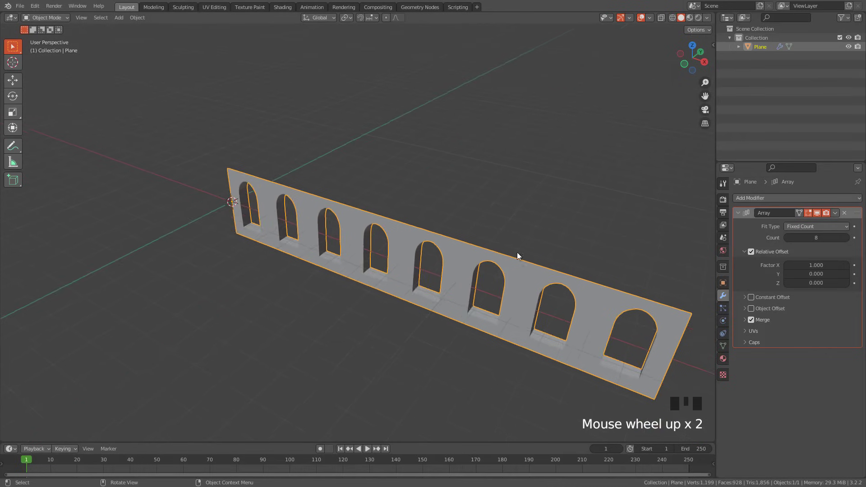
{"action": "middle_click_drag", "start_coordinate": [521, 251], "coordinate": [506, 239], "text": "shift"}
Add a Simple Deform modifier set to Bend around the Z axis at 360°
{"action": "left_click", "coordinate": [769, 199]}
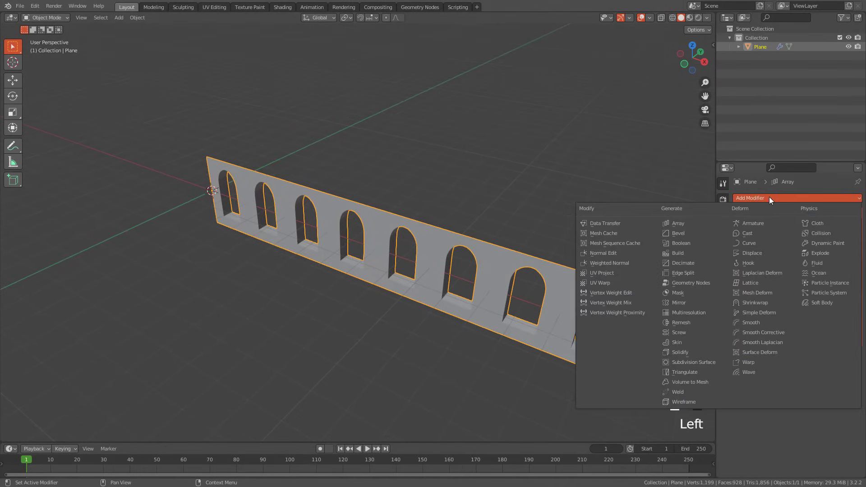
{"action": "left_click", "coordinate": [759, 315]}
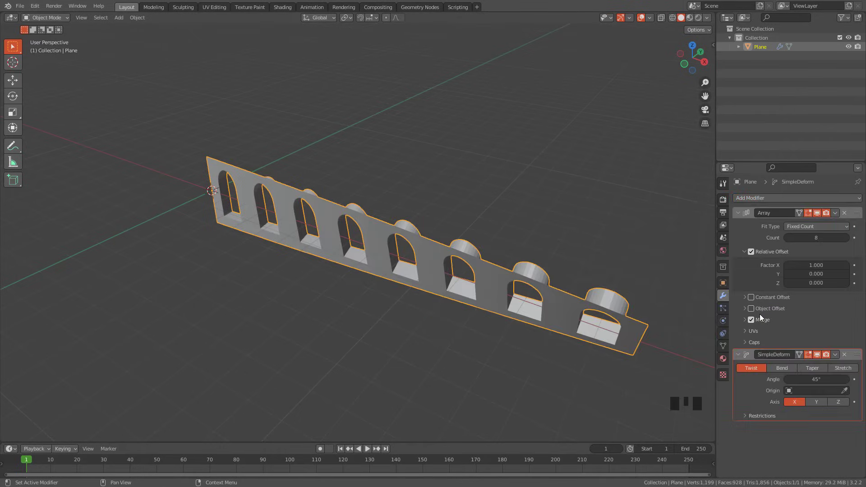
{"action": "left_click", "coordinate": [780, 369]}
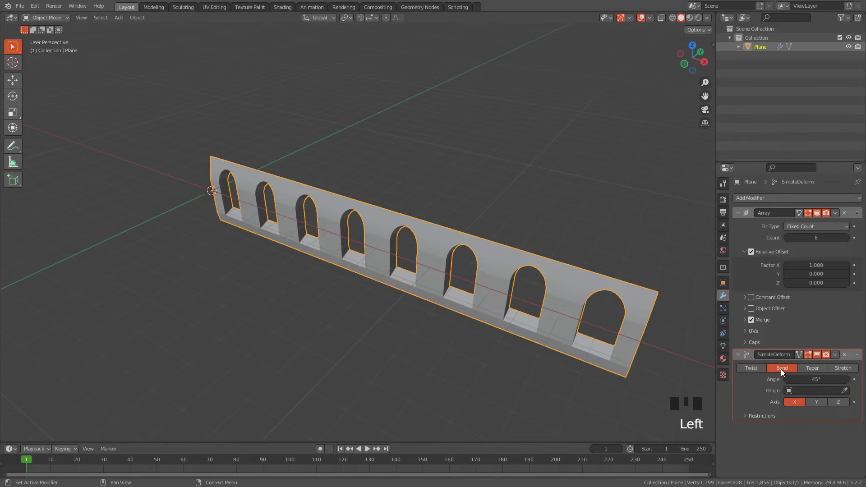
{"action": "left_click", "coordinate": [840, 401]}
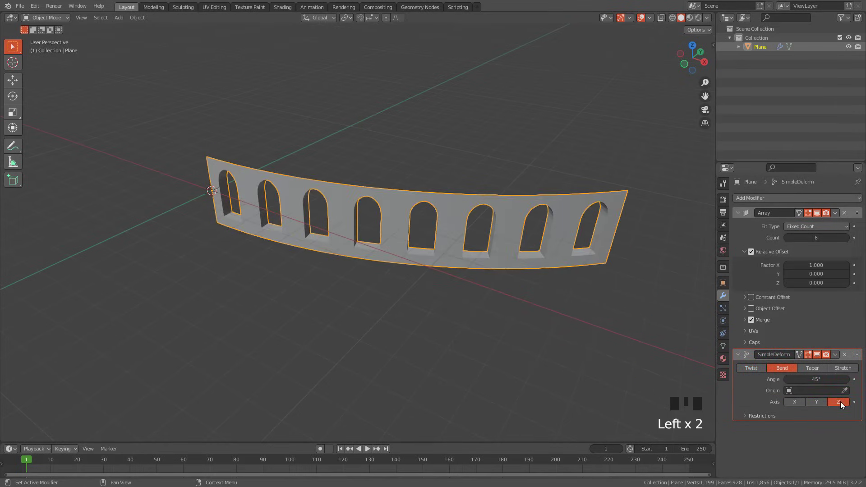
{"action": "left_click", "coordinate": [818, 380]}
{"action": "type", "text": "360"}
{"action": "key", "text": "Return"}
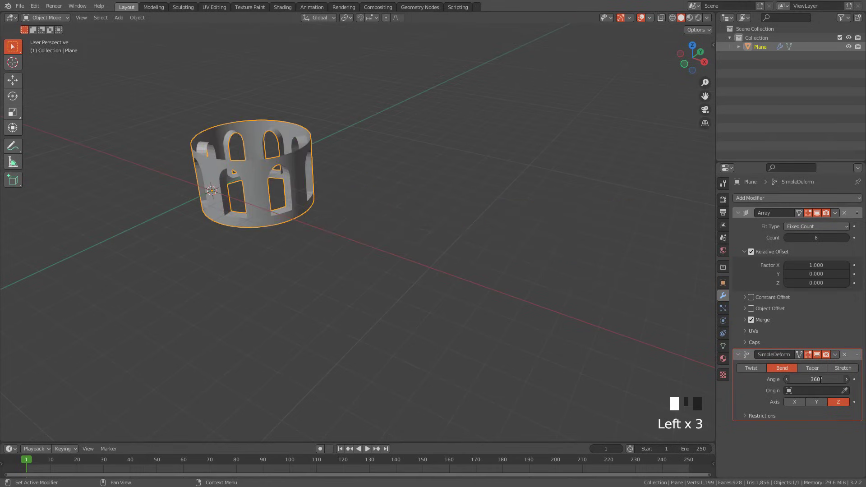
{"action": "key", "text": "KP_Decimal"}
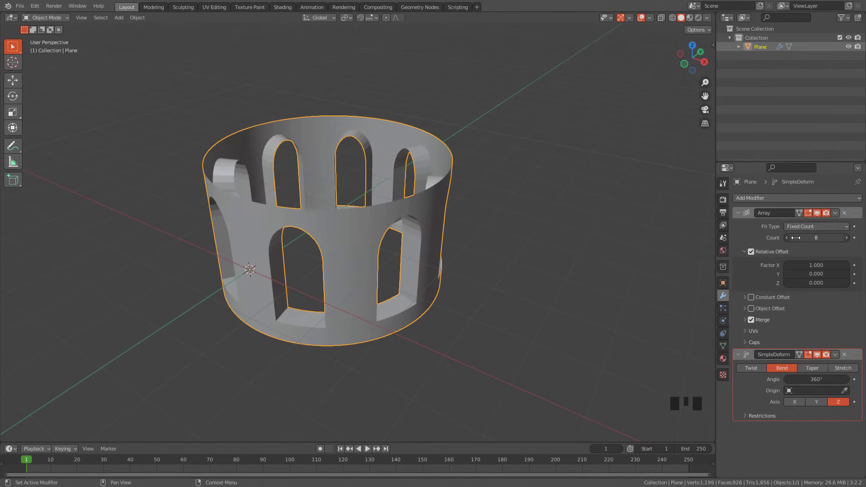
{"action": "left_click_drag", "start_coordinate": [811, 238], "coordinate": [811, 237]}
Select the wall's top edge loop in edge mode and extrude it outward
{"action": "key", "text": "Tab"}
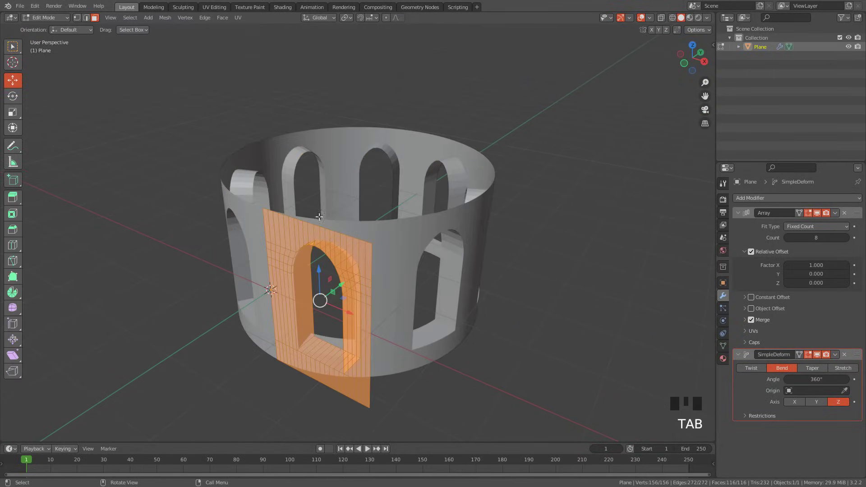
{"action": "left_click", "coordinate": [86, 17]}
{"action": "middle_click_drag", "start_coordinate": [270, 105], "coordinate": [257, 98]}
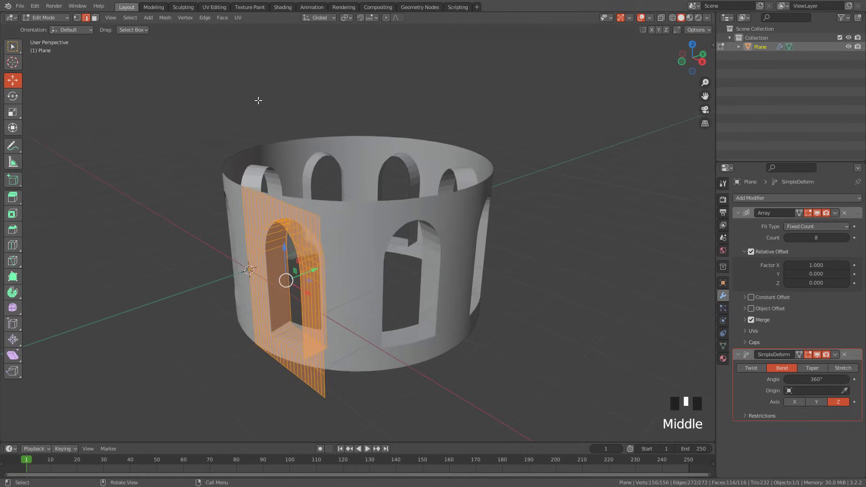
{"action": "scroll", "coordinate": [259, 103], "scroll_direction": "up", "scroll_amount": 2}
{"action": "key", "text": "alt"}
{"action": "left_click", "coordinate": [226, 179], "text": "alt"}
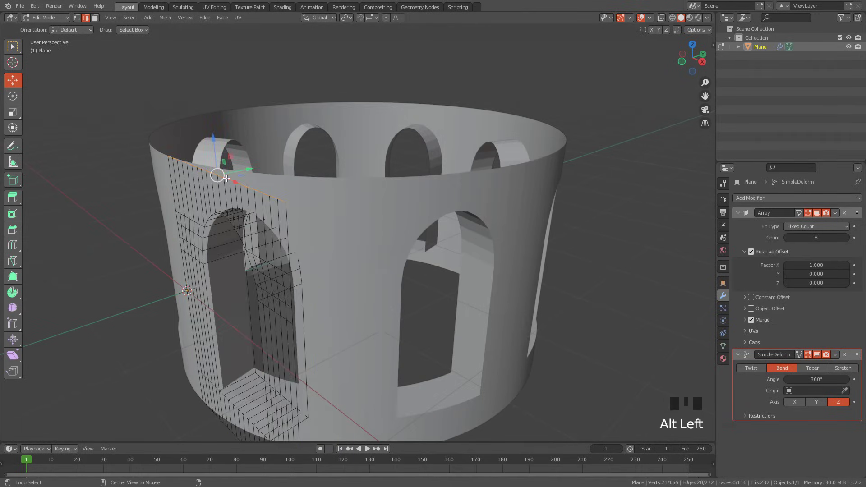
{"action": "middle_click_drag", "start_coordinate": [229, 178], "coordinate": [239, 223], "text": "shift"}
{"action": "key", "text": "e"}
{"action": "left_click_drag", "start_coordinate": [239, 223], "coordinate": [262, 218]}
Extrude the top loop five more times to build a stepped, overhanging rim
{"action": "middle_click_drag", "start_coordinate": [262, 218], "coordinate": [241, 141]}
{"action": "key", "text": "e"}
{"action": "left_click", "coordinate": [231, 144]}
{"action": "key", "text": "e"}
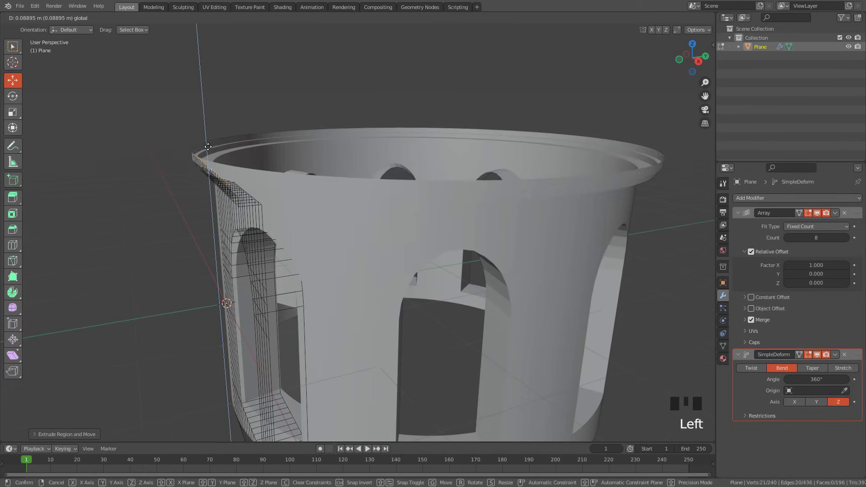
{"action": "left_click", "coordinate": [241, 155]}
{"action": "key", "text": "e"}
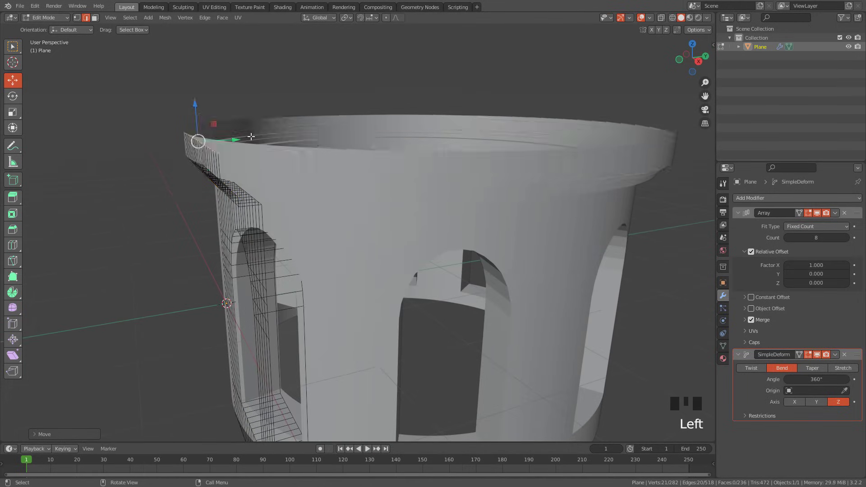
{"action": "left_click", "coordinate": [243, 138]}
{"action": "key", "text": "e"}
{"action": "left_click", "coordinate": [247, 132]}
{"action": "key", "text": "e"}
{"action": "left_click", "coordinate": [276, 132]}
Select the bottom edge loop and extrude it outward into a wide base
{"action": "scroll", "coordinate": [275, 132], "scroll_direction": "down", "scroll_amount": 3}
{"action": "middle_click_drag", "start_coordinate": [310, 188], "coordinate": [299, 83]}
{"action": "left_click", "coordinate": [325, 379], "text": "alt"}
{"action": "left_click", "coordinate": [325, 379], "text": "alt"}
{"action": "left_click", "coordinate": [324, 379], "text": "alt"}
{"action": "key", "text": "e"}
{"action": "left_click", "coordinate": [299, 344]}
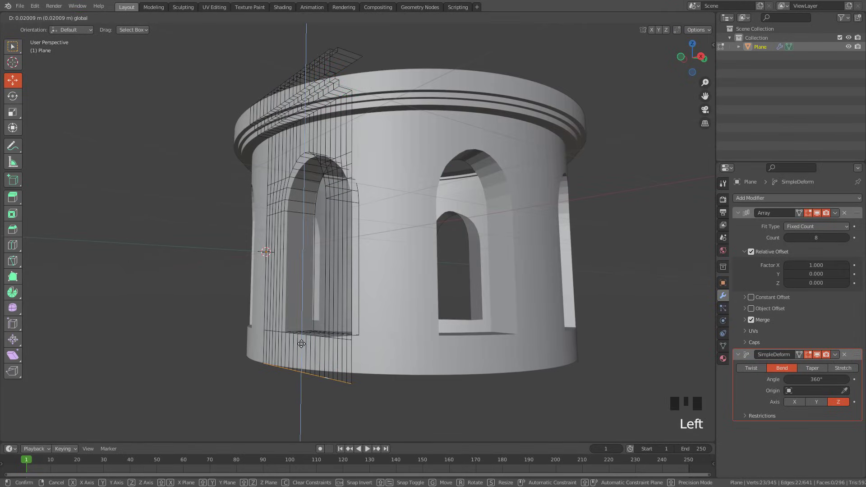
{"action": "middle_click_drag", "start_coordinate": [299, 344], "coordinate": [311, 379]}
{"action": "left_click_drag", "start_coordinate": [311, 379], "coordinate": [308, 383]}
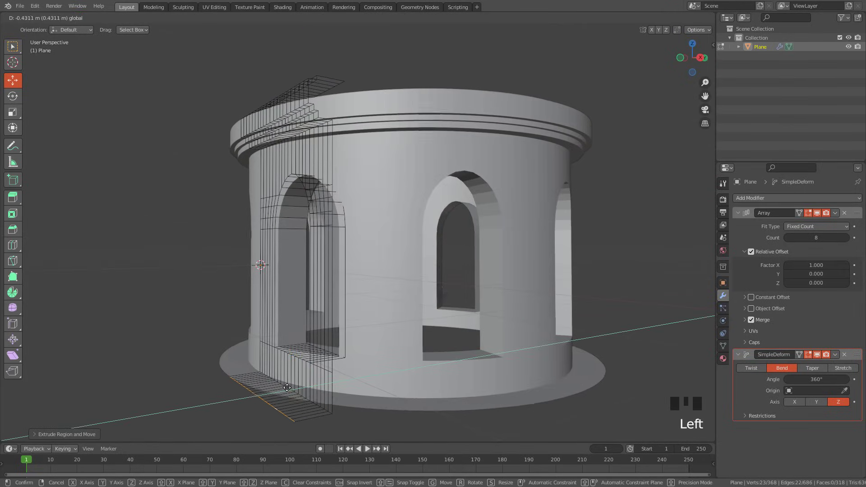
{"action": "left_click", "coordinate": [253, 396]}
Extrude the base edge downward and return to Object Mode
{"action": "key", "text": "e"}
{"action": "left_click", "coordinate": [257, 405]}
{"action": "key", "text": "Tab"}
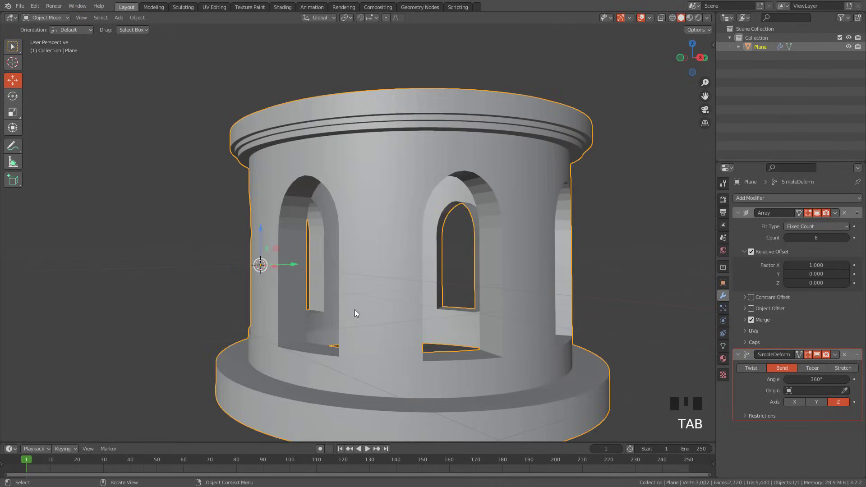
Convert the tower to a mesh with Object > Convert > Mesh
{"action": "middle_click_drag", "start_coordinate": [354, 311], "coordinate": [522, 270]}
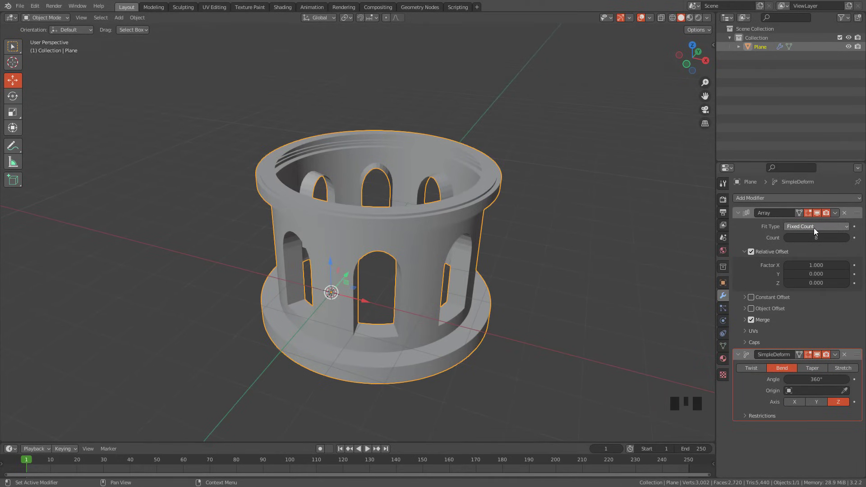
{"action": "left_click", "coordinate": [136, 18]}
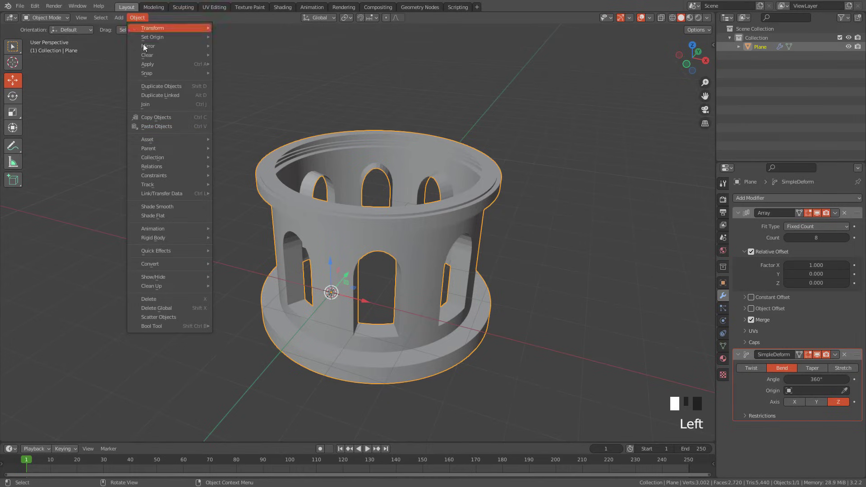
{"action": "mouse_move", "coordinate": [179, 265]}
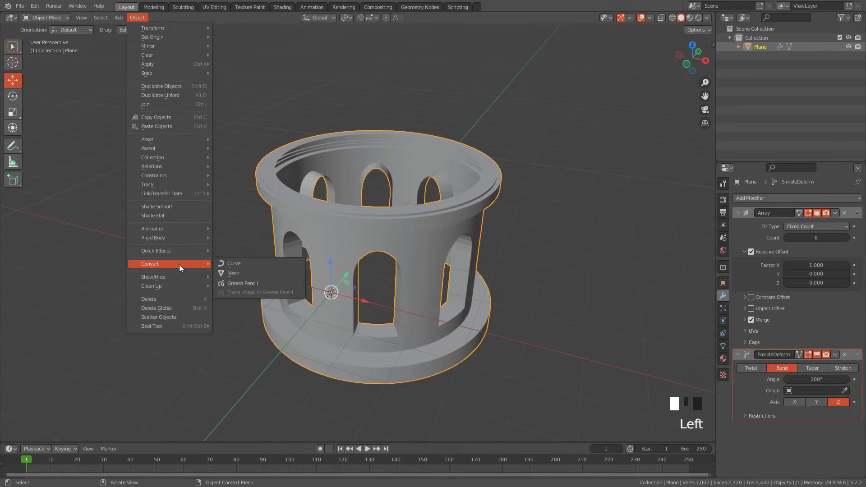
{"action": "left_click", "coordinate": [246, 277]}
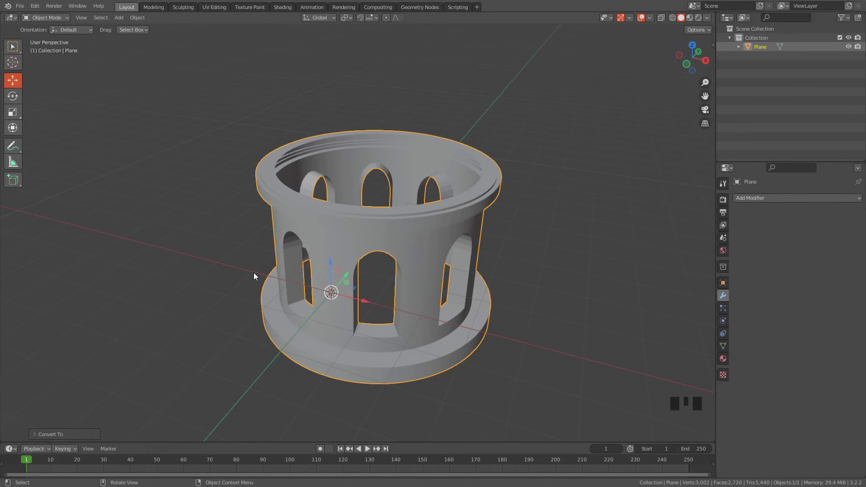
{"action": "middle_click_drag", "start_coordinate": [259, 276], "coordinate": [347, 199]}
Set the origin to geometry, recentre the cursor, and snap the building to it
{"action": "left_click", "coordinate": [137, 18]}
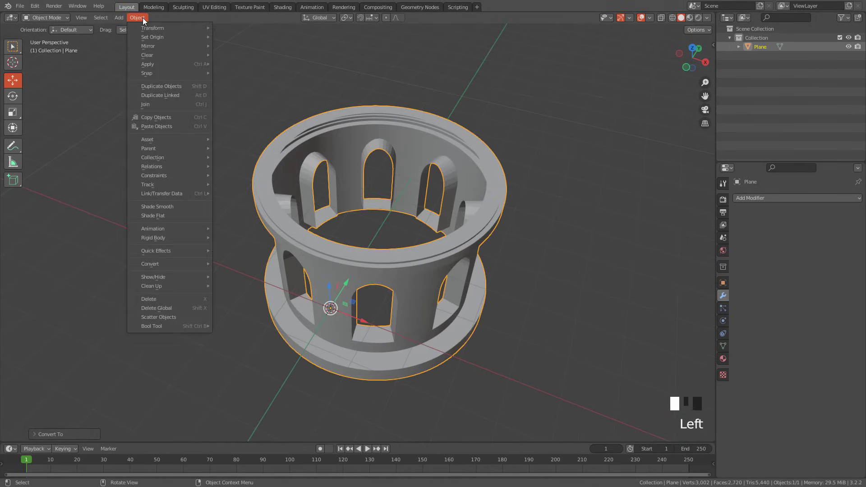
{"action": "mouse_move", "coordinate": [152, 39]}
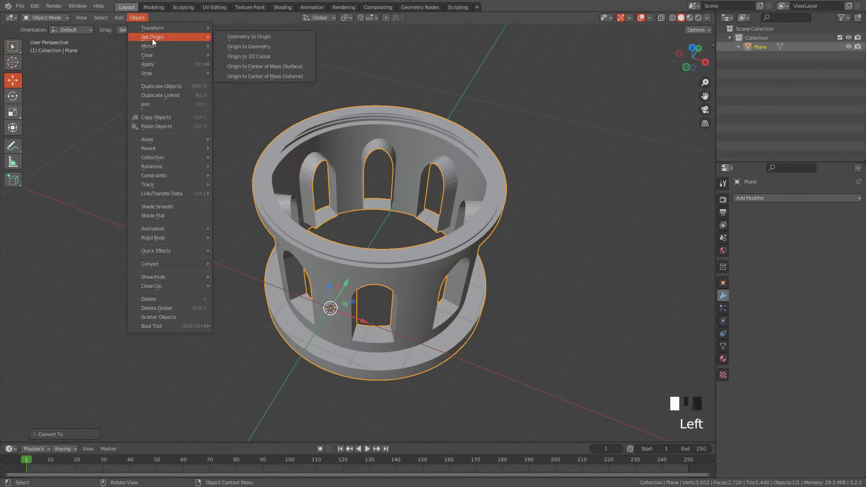
{"action": "left_click", "coordinate": [251, 47]}
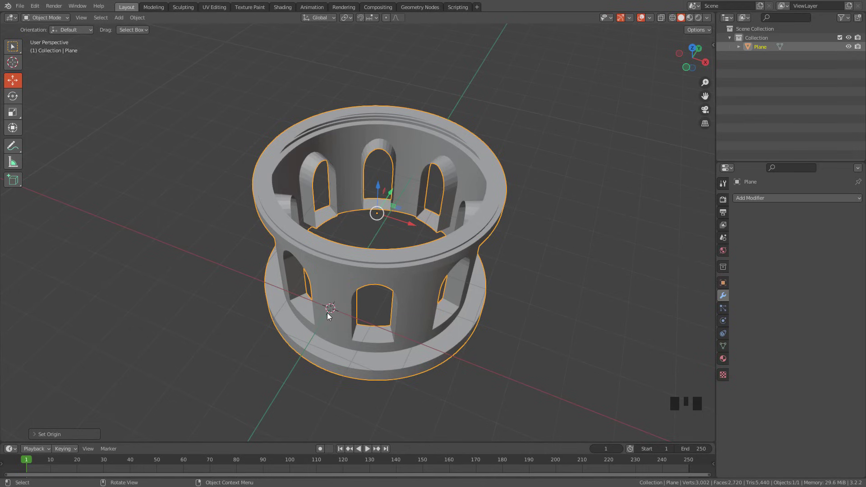
{"action": "key", "text": "shift+c"}
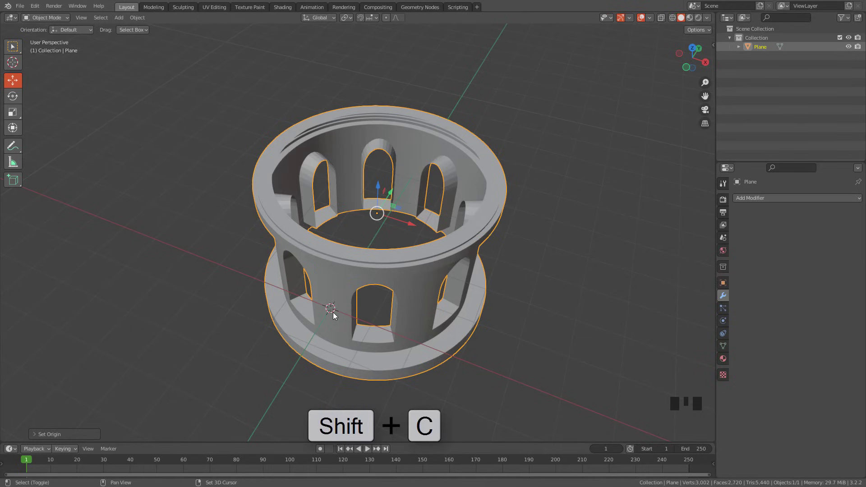
{"action": "key", "text": "shift+c"}
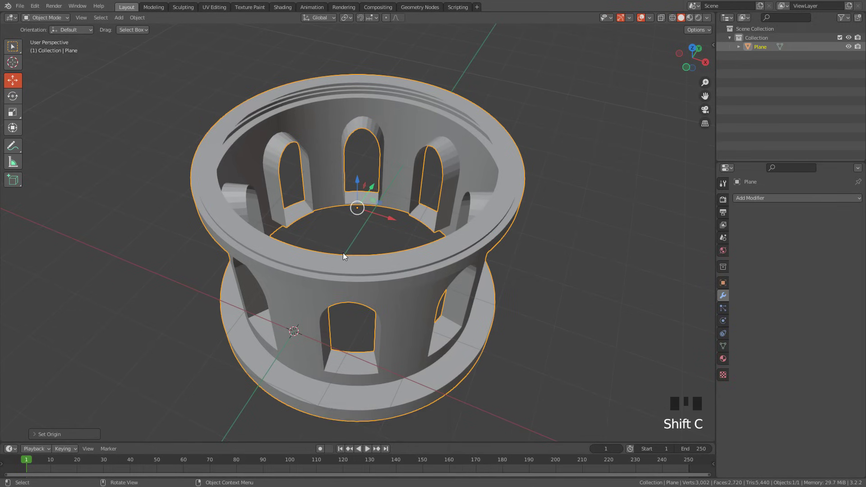
{"action": "key", "text": "shift+s"}
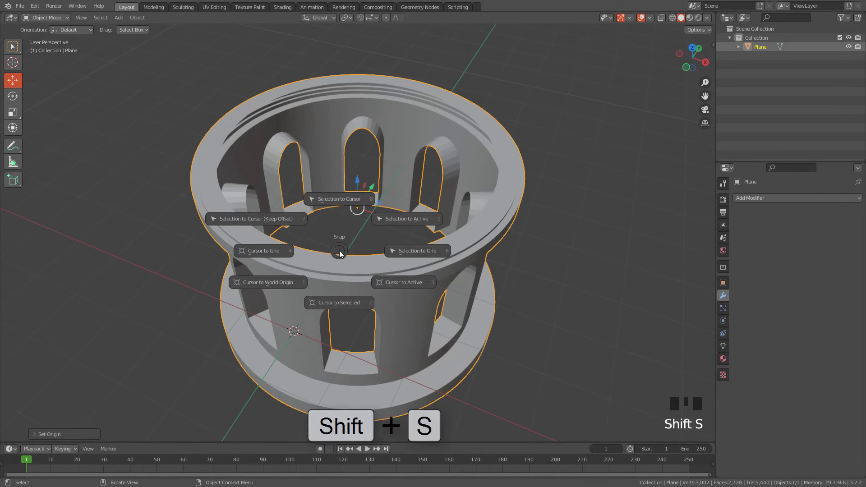
{"action": "left_click", "coordinate": [339, 201]}
In front view, lift the building 1.494 m so its base rests on the grid
{"action": "scroll", "coordinate": [338, 210], "scroll_direction": "down", "scroll_amount": 5}
{"action": "middle_click_drag", "start_coordinate": [370, 286], "coordinate": [375, 257]}
{"action": "key", "text": "KP_1"}
{"action": "left_click_drag", "start_coordinate": [358, 206], "coordinate": [363, 141]}
{"action": "middle_click_drag", "start_coordinate": [363, 140], "coordinate": [346, 157]}
Add a UV sphere, enlarge it, and lift it above the building
{"action": "key", "text": "shift+a"}
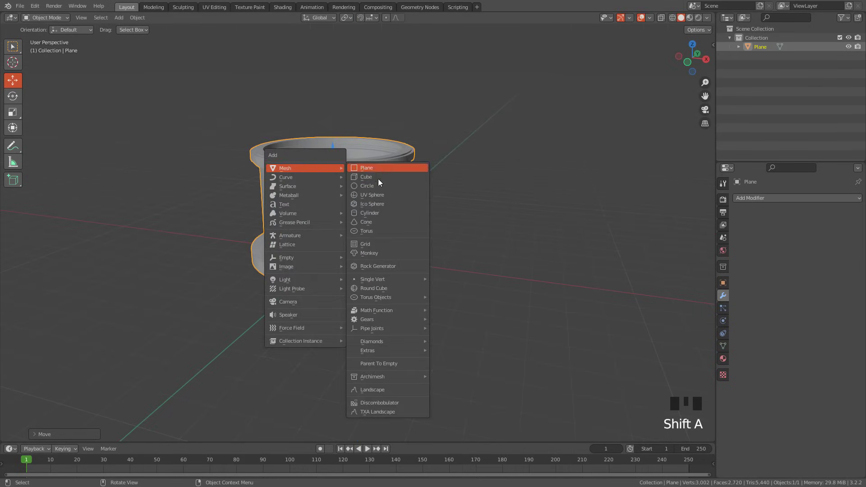
{"action": "left_click", "coordinate": [377, 196]}
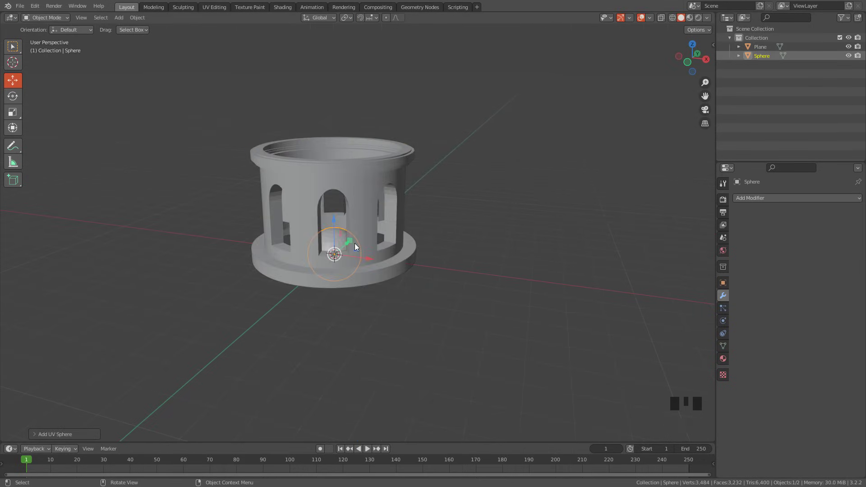
{"action": "key", "text": "s"}
{"action": "left_click", "coordinate": [404, 258]}
{"action": "left_click_drag", "start_coordinate": [331, 236], "coordinate": [325, 113]}
{"action": "middle_click_drag", "start_coordinate": [326, 113], "coordinate": [645, 91]}
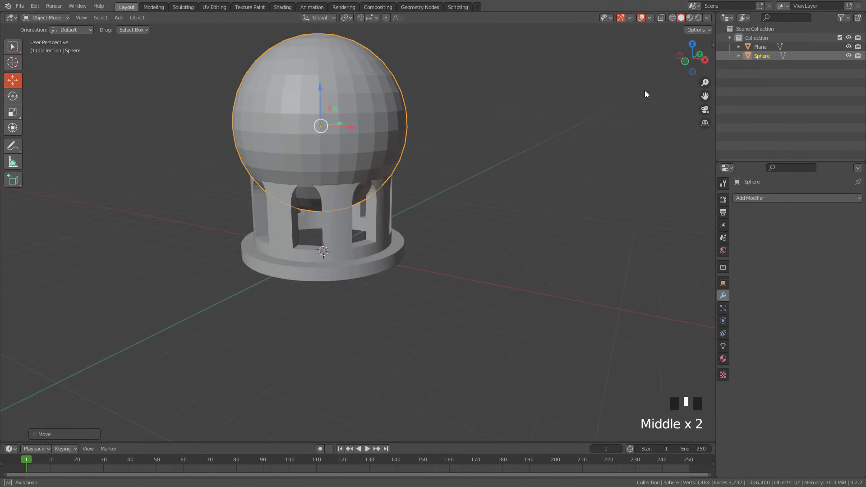
{"action": "left_click", "coordinate": [683, 62]}
With X-ray on, box-select the sphere's lower-half faces and delete them
{"action": "key", "text": "Tab"}
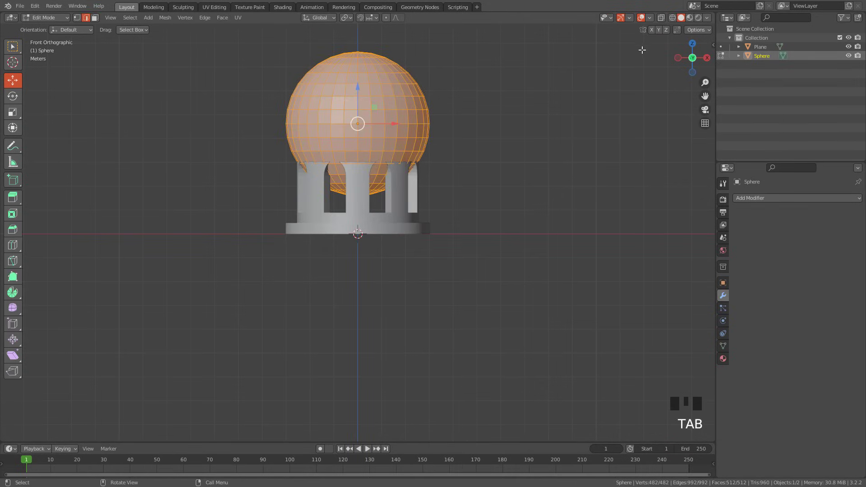
{"action": "left_click", "coordinate": [661, 18]}
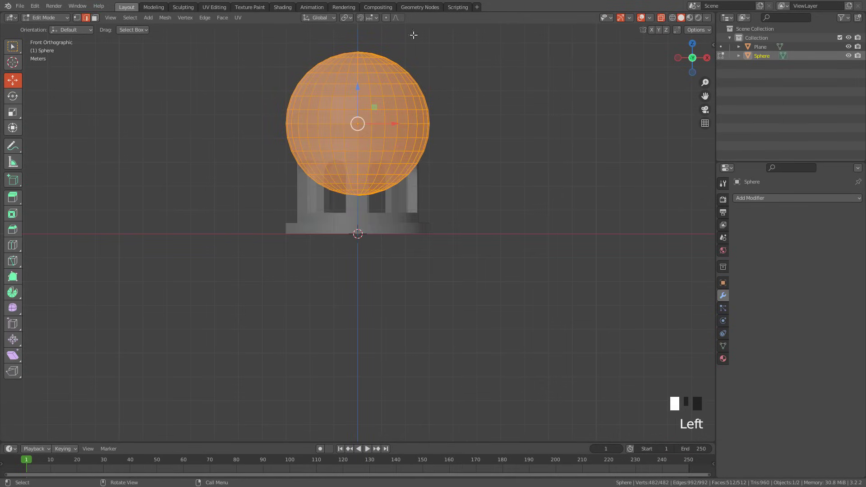
{"action": "left_click", "coordinate": [94, 19]}
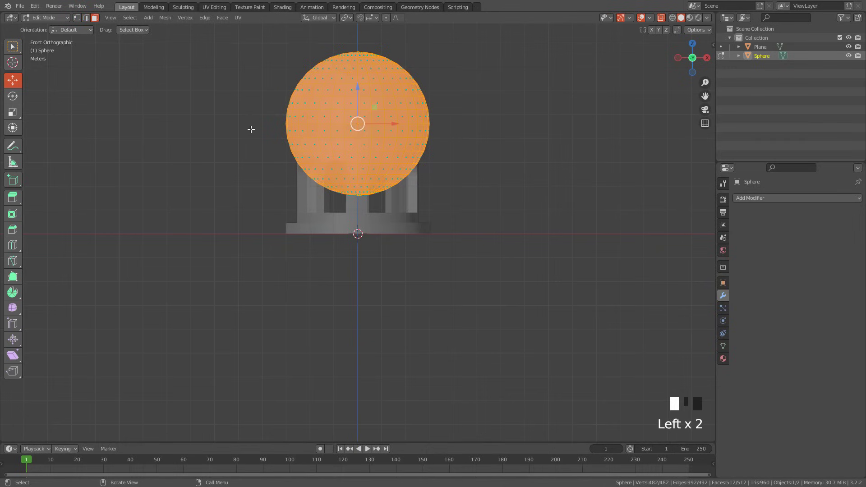
{"action": "left_click_drag", "start_coordinate": [251, 129], "coordinate": [574, 251]}
{"action": "key", "text": "x"}
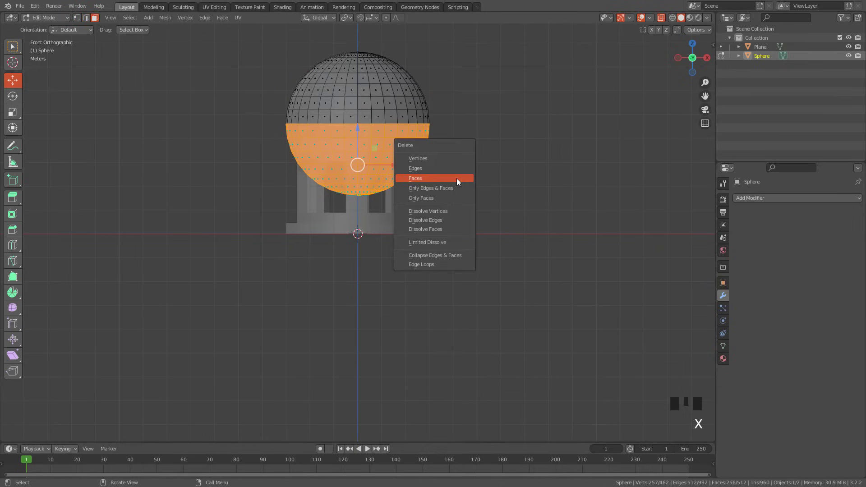
{"action": "left_click", "coordinate": [456, 178]}
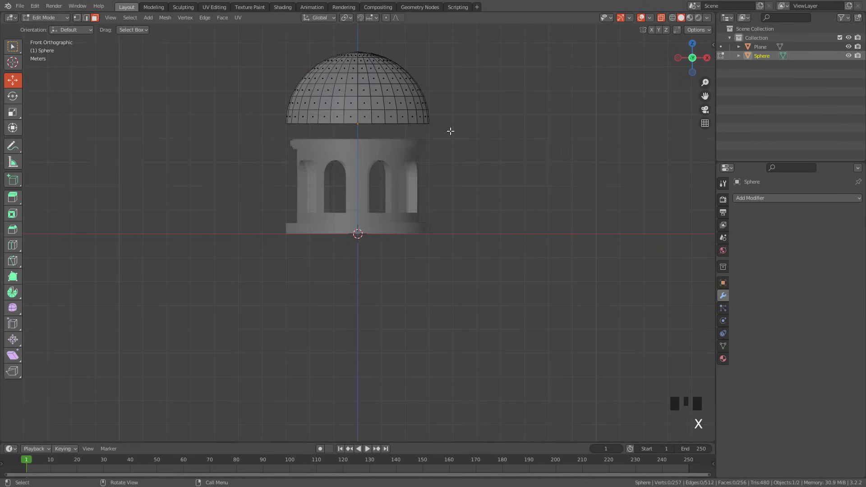
{"action": "key", "text": "Tab"}
Shrink the dome and lower it onto the building's rim
{"action": "key", "text": "s"}
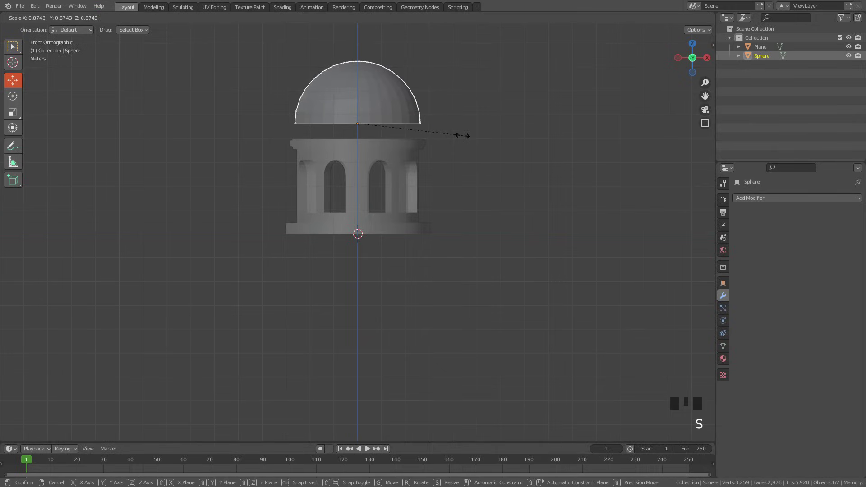
{"action": "left_click", "coordinate": [463, 135]}
{"action": "left_click_drag", "start_coordinate": [364, 90], "coordinate": [364, 106]}
{"action": "middle_click_drag", "start_coordinate": [568, 68], "coordinate": [411, 136]}
{"action": "key", "text": "s"}
{"action": "left_click", "coordinate": [414, 148]}
Apply Shade Smooth to the dome and then to the walled building
{"action": "right_click", "coordinate": [358, 136]}
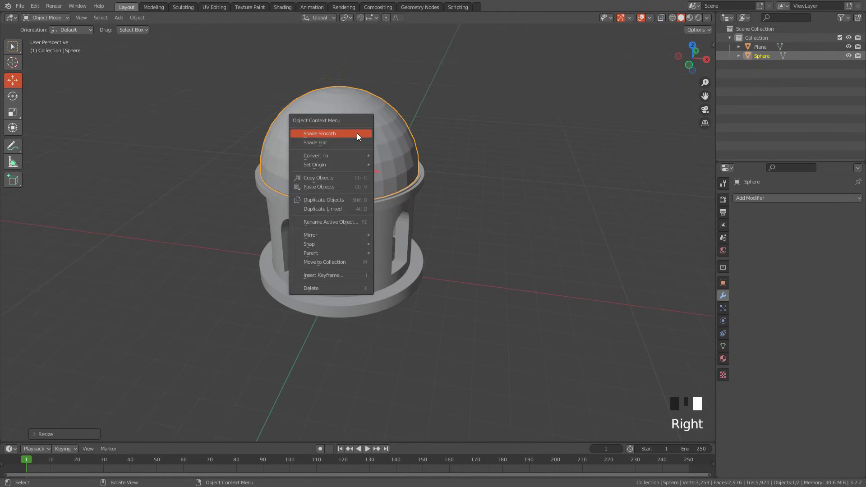
{"action": "left_click", "coordinate": [319, 134]}
{"action": "scroll", "coordinate": [453, 190], "scroll_direction": "up", "scroll_amount": 2}
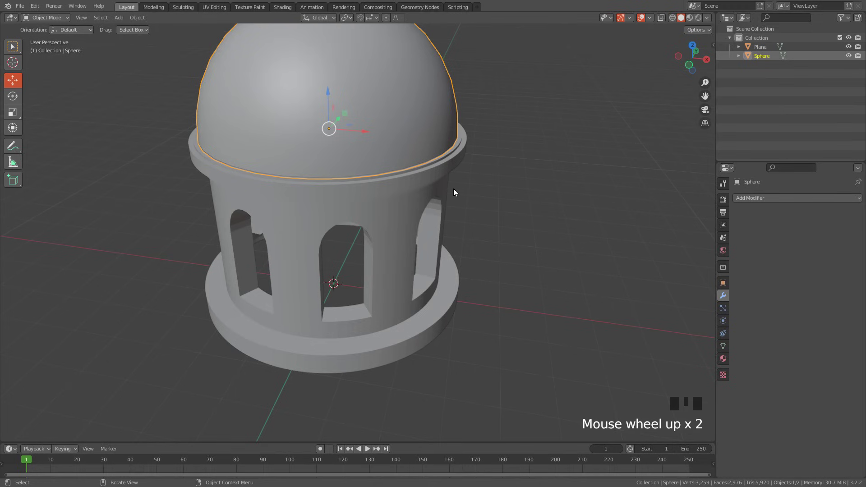
{"action": "left_click", "coordinate": [396, 207]}
{"action": "right_click", "coordinate": [352, 204]}
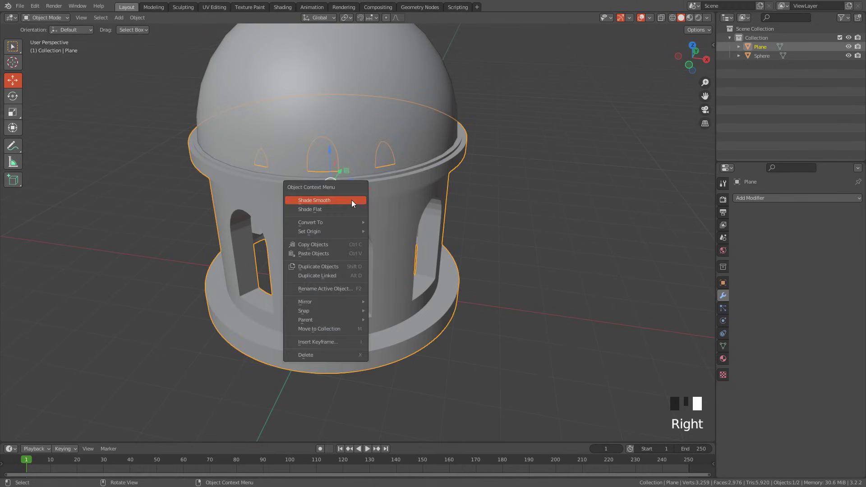
{"action": "left_click", "coordinate": [352, 203]}
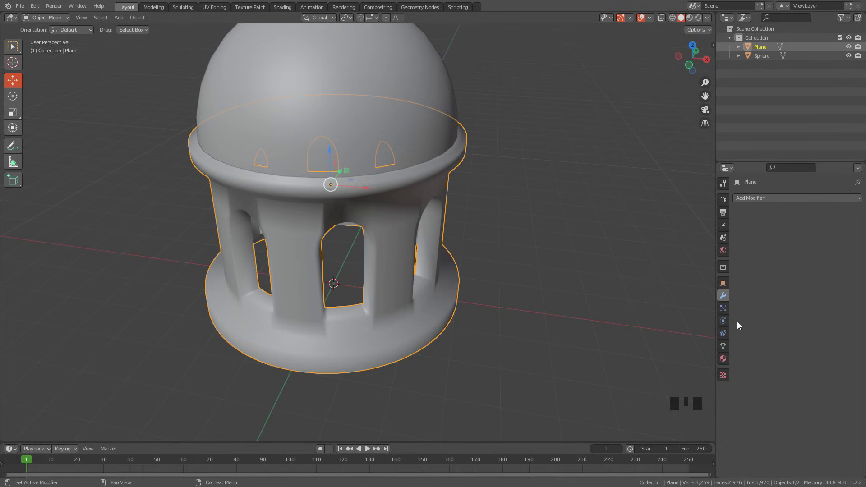
Enable Auto Smooth at 30° in the building's Normals properties, then reselect the building
{"action": "left_click", "coordinate": [723, 346]}
{"action": "left_click", "coordinate": [756, 373]}
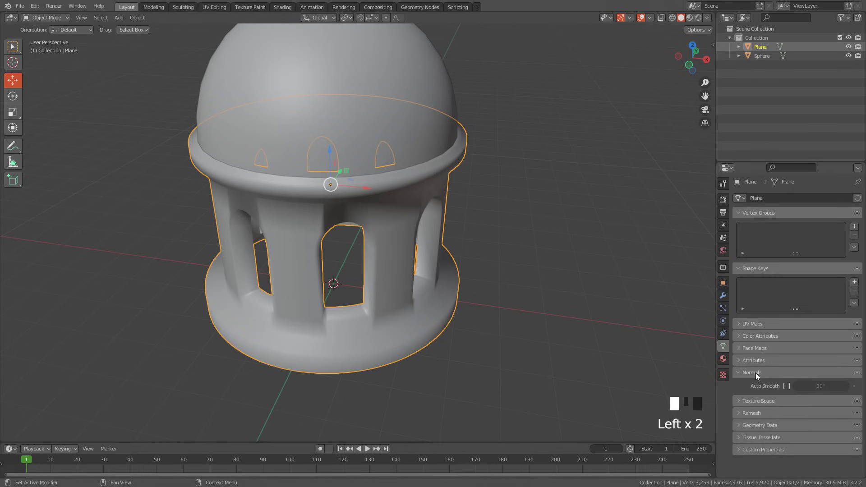
{"action": "left_click", "coordinate": [787, 386]}
{"action": "middle_click_drag", "start_coordinate": [433, 190], "coordinate": [442, 181], "text": "shift"}
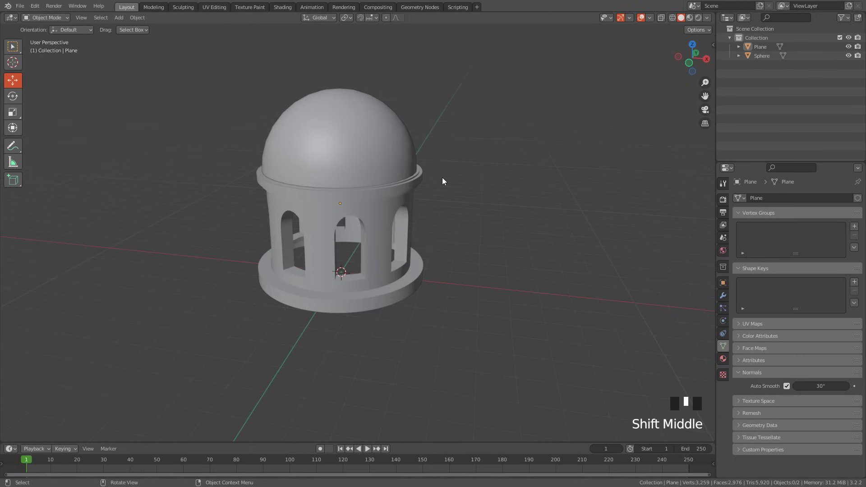
{"action": "scroll", "coordinate": [442, 177], "scroll_direction": "up", "scroll_amount": 4}
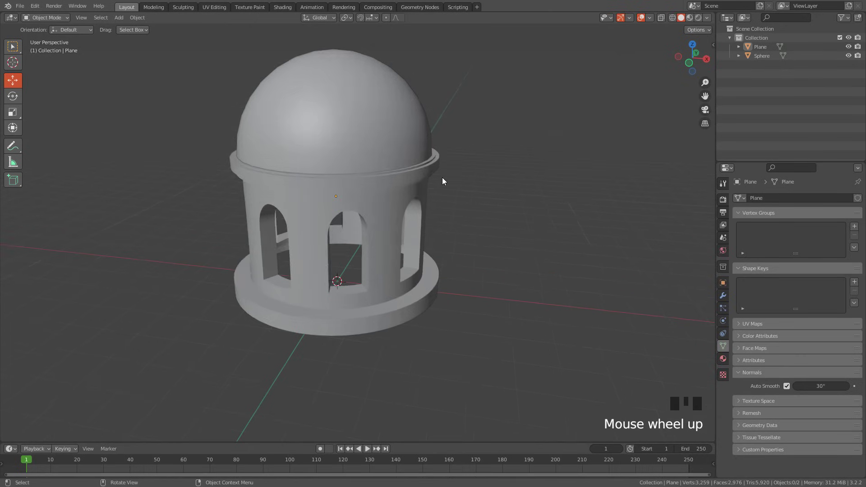
{"action": "left_click", "coordinate": [426, 178]}
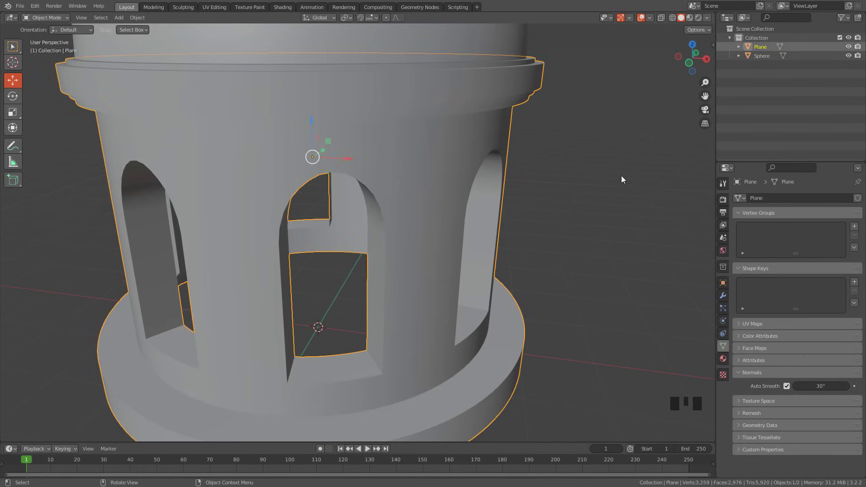
Run the JMesh Bevel on the building with 3 segments and 0.021 m width
{"action": "key", "text": "n"}
{"action": "left_click", "coordinate": [710, 107]}
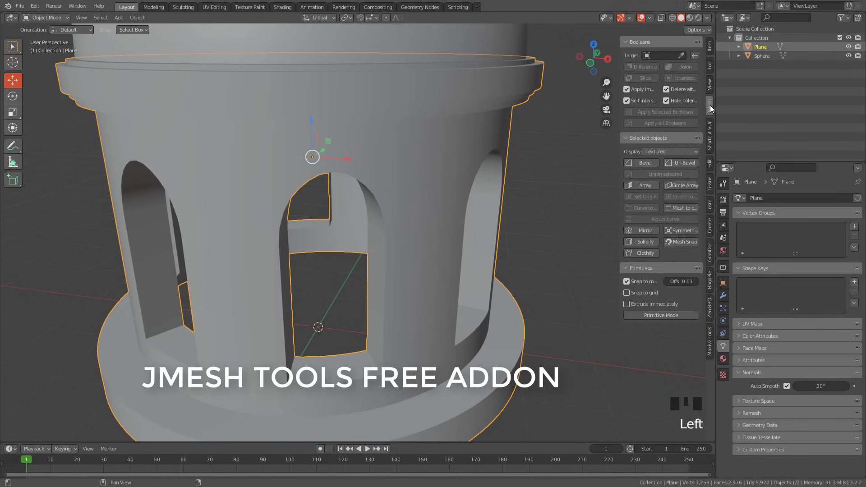
{"action": "left_click", "coordinate": [643, 163]}
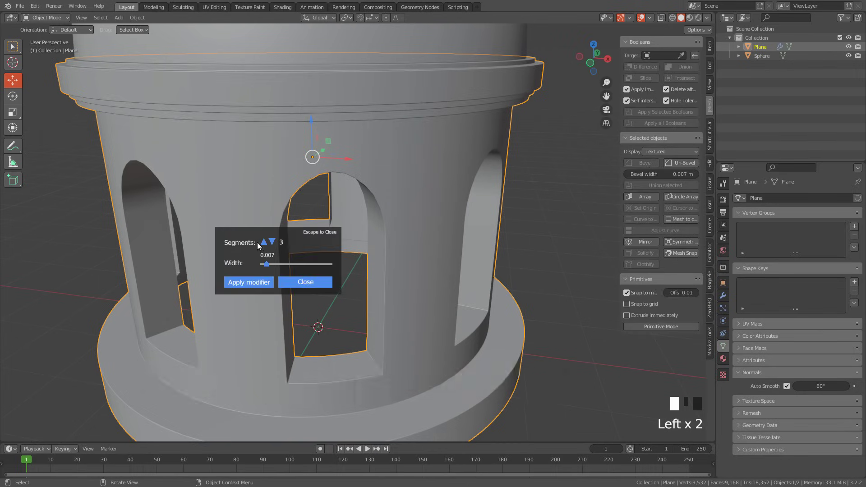
{"action": "left_click_drag", "start_coordinate": [266, 264], "coordinate": [285, 260]}
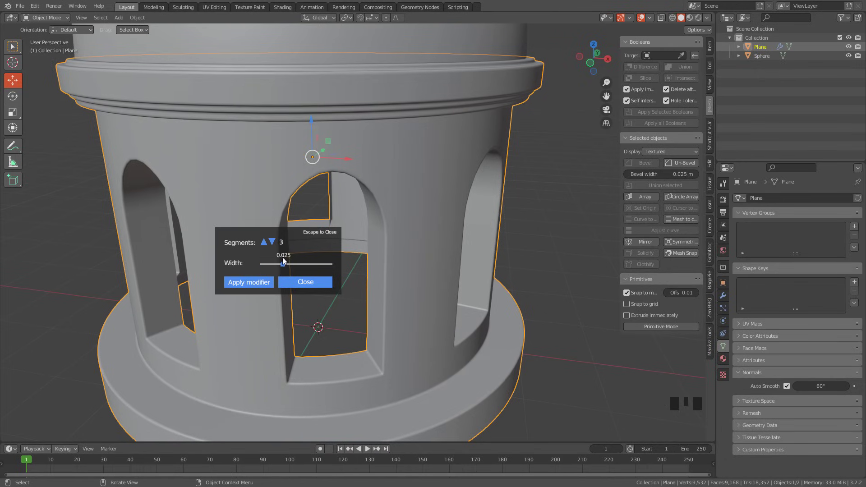
{"action": "left_click_drag", "start_coordinate": [283, 260], "coordinate": [277, 267]}
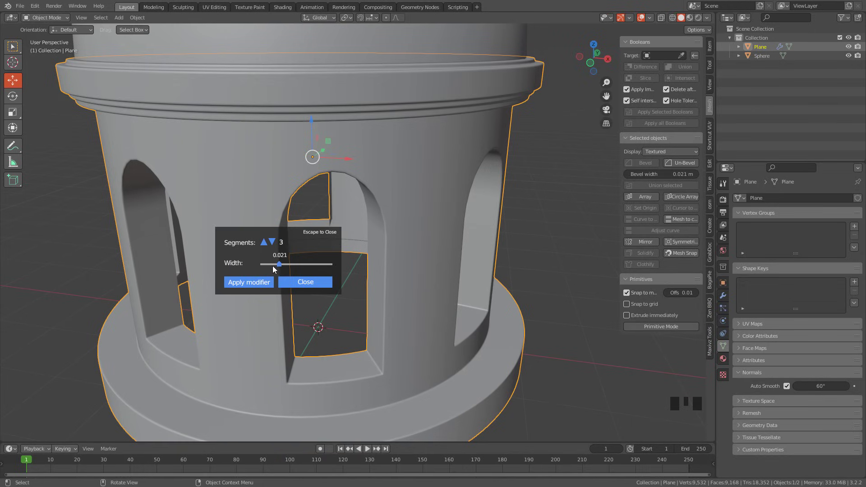
{"action": "left_click", "coordinate": [306, 282]}
{"action": "middle_click_drag", "start_coordinate": [415, 264], "coordinate": [426, 248]}
{"action": "scroll", "coordinate": [557, 341], "scroll_direction": "up", "scroll_amount": 2}
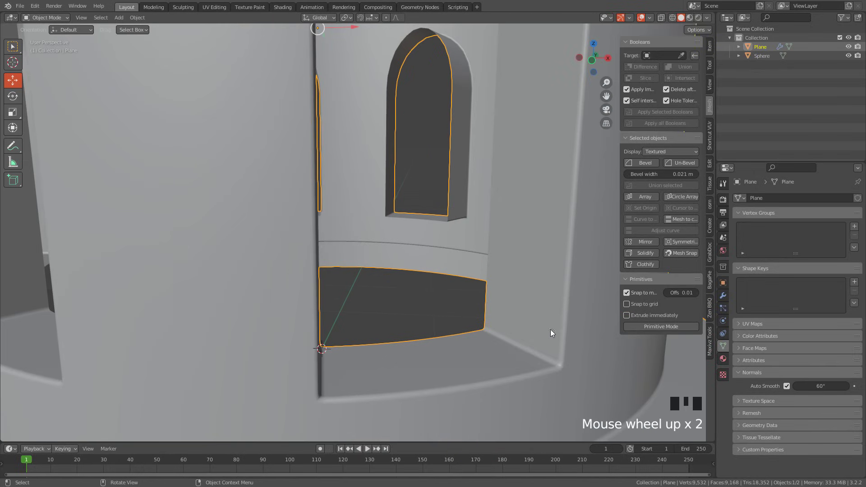